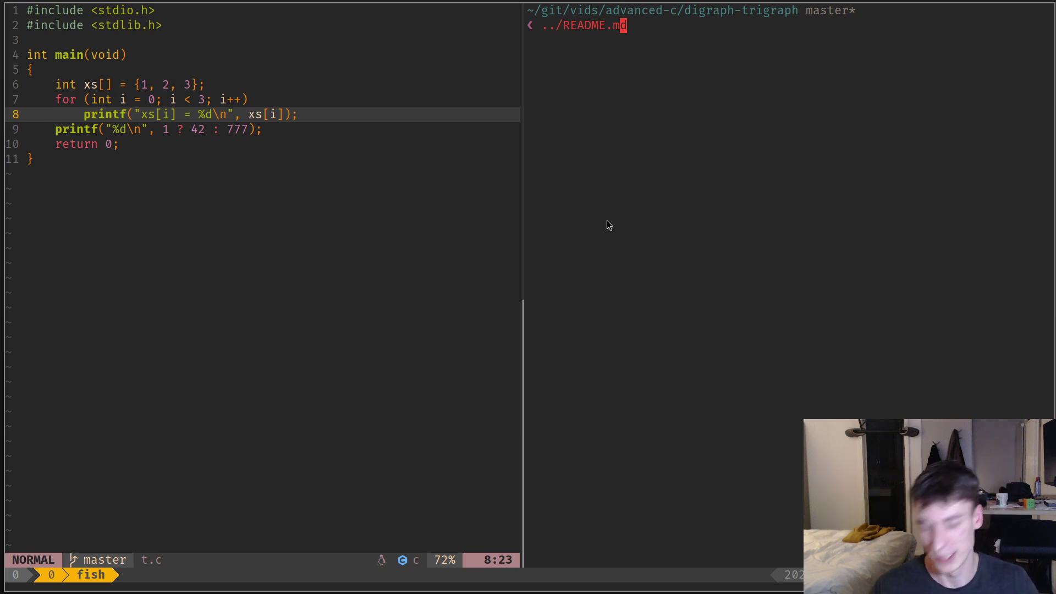
# Step: Stop the running terminal command and highlight the array declaration and ternary expression in t.c
pyautogui.hotkey('ctrl', 'c')
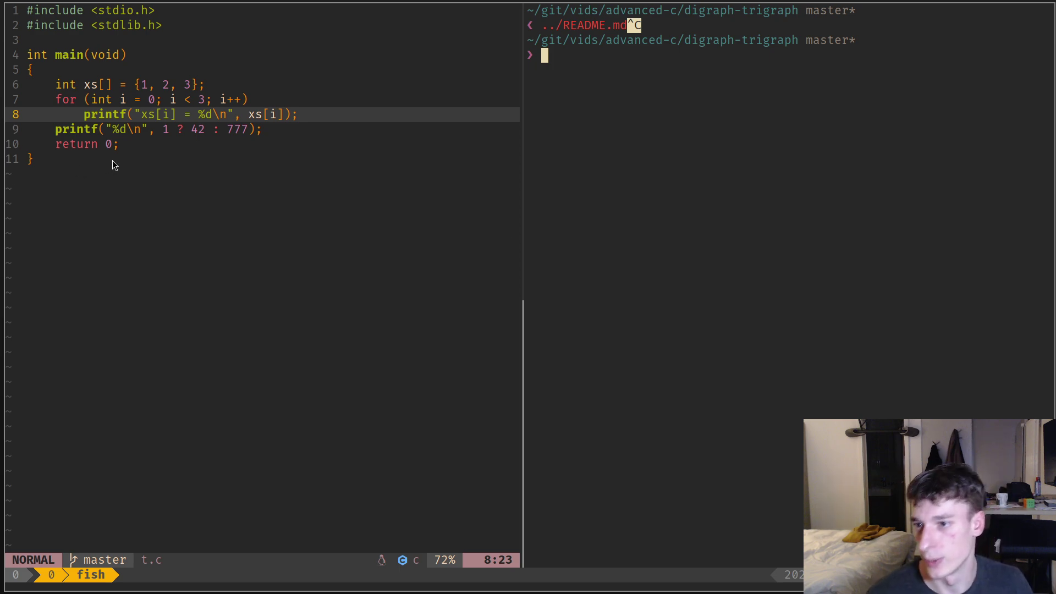
pyautogui.moveTo(113, 165)
pyautogui.mouseDown()
pyautogui.moveTo(111, 84)
pyautogui.moveTo(295, 120)
pyautogui.moveTo(157, 132)
pyautogui.moveTo(245, 133)
pyautogui.mouseUp()
pyautogui.press('Escape')
pyautogui.press('^')
pyautogui.press('v')
pyautogui.press('$')
pyautogui.click(300, 130)
pyautogui.click(589, 177)
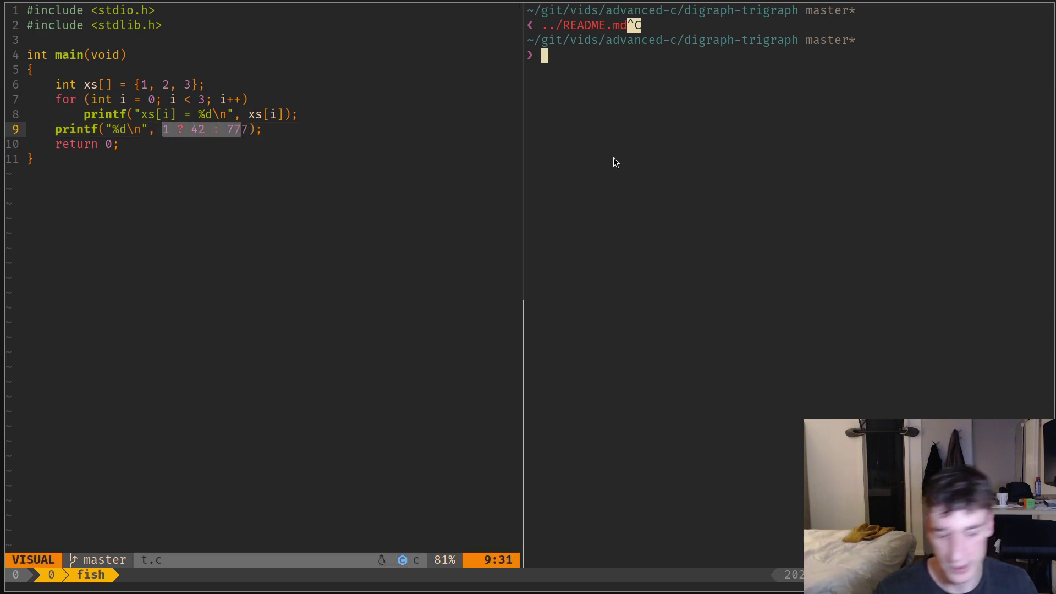
pyautogui.write('gcc tc')
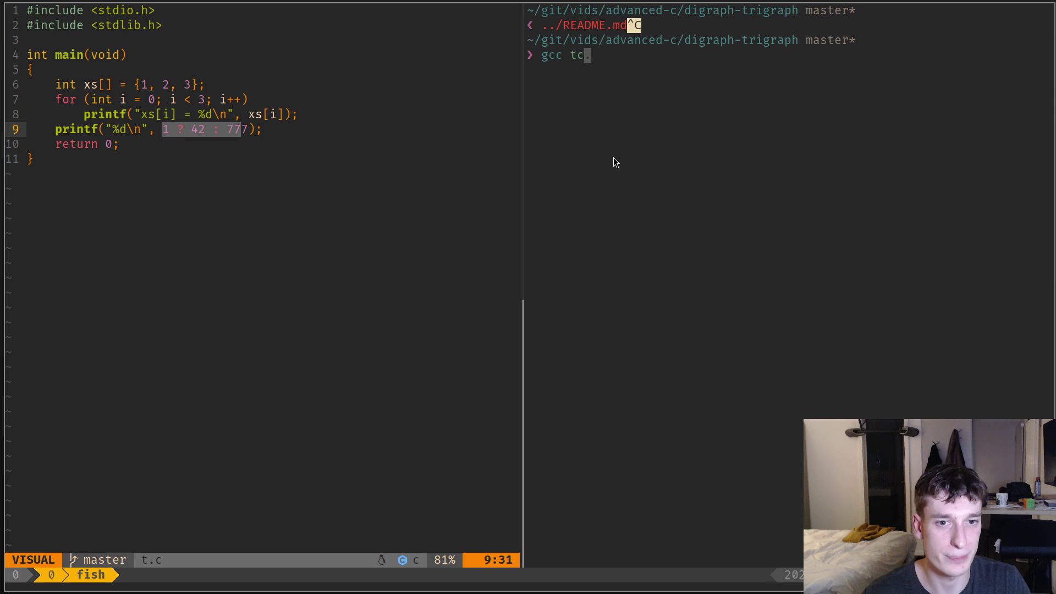
pyautogui.press('BackSpace')
pyautogui.write('.c && ./a')
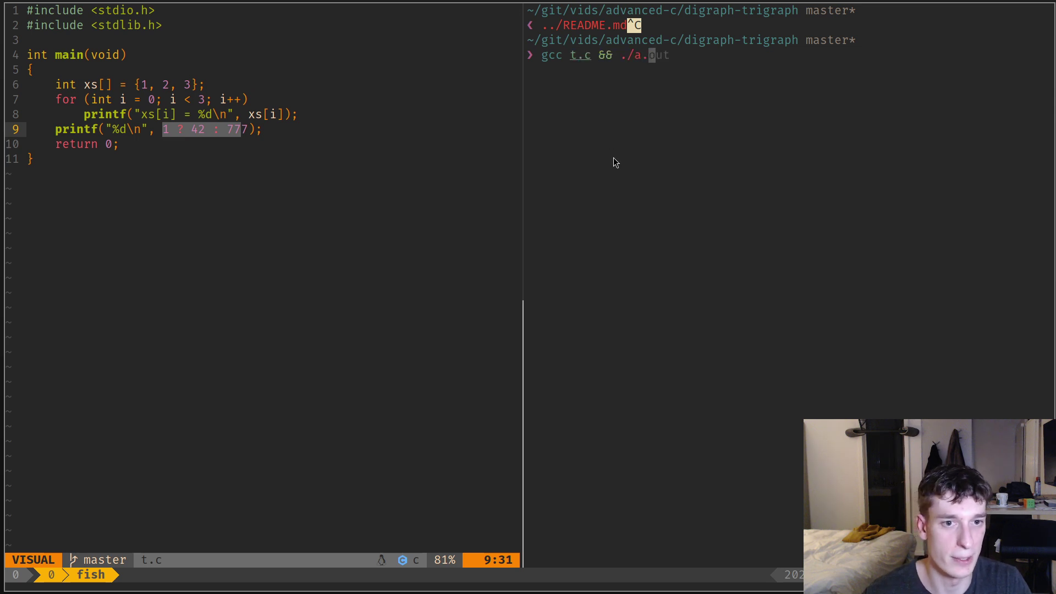
pyautogui.write('.to')
# Step: Run gcc t.c && ./a.out so it prints 1, 2, 3 and 42, then return to line 3 of the source
pyautogui.press('BackSpace')
pyautogui.press('BackSpace')
pyautogui.write('out')
pyautogui.press('Return')
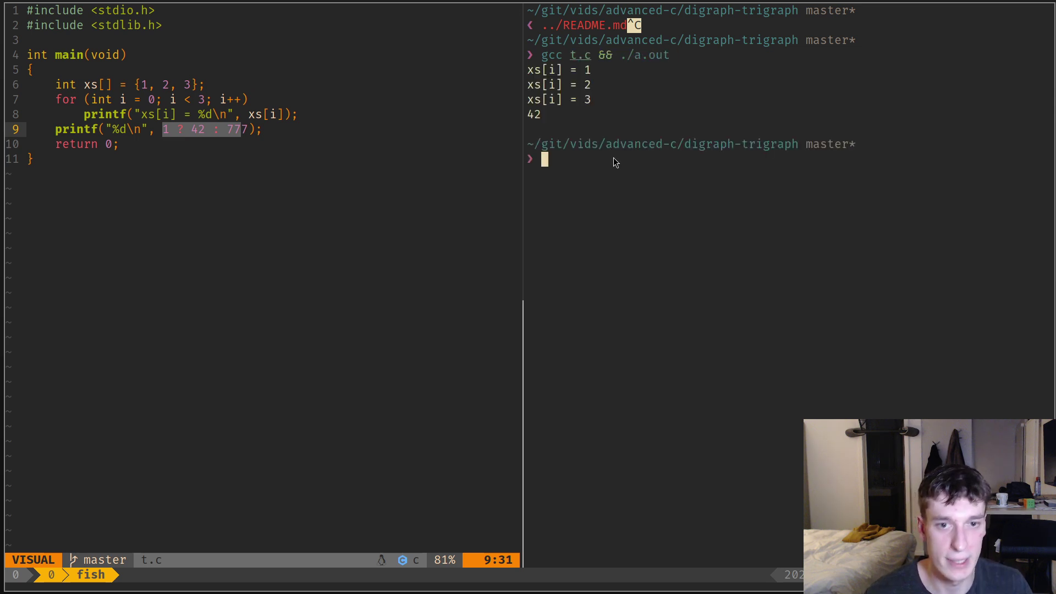
pyautogui.moveTo(582, 118); pyautogui.dragTo(528, 98)
pyautogui.click(544, 99)
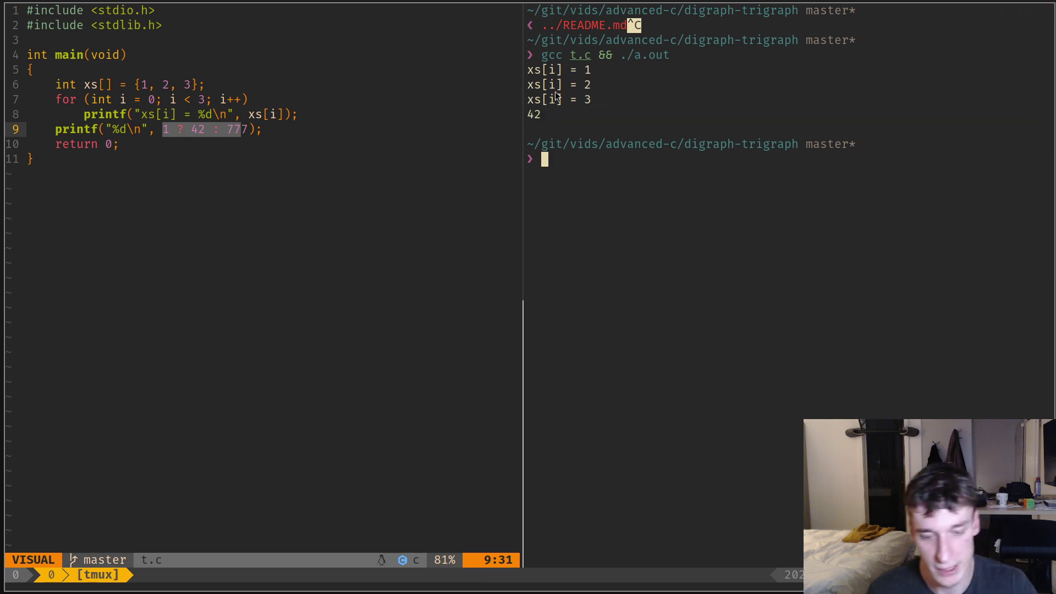
pyautogui.click(345, 162)
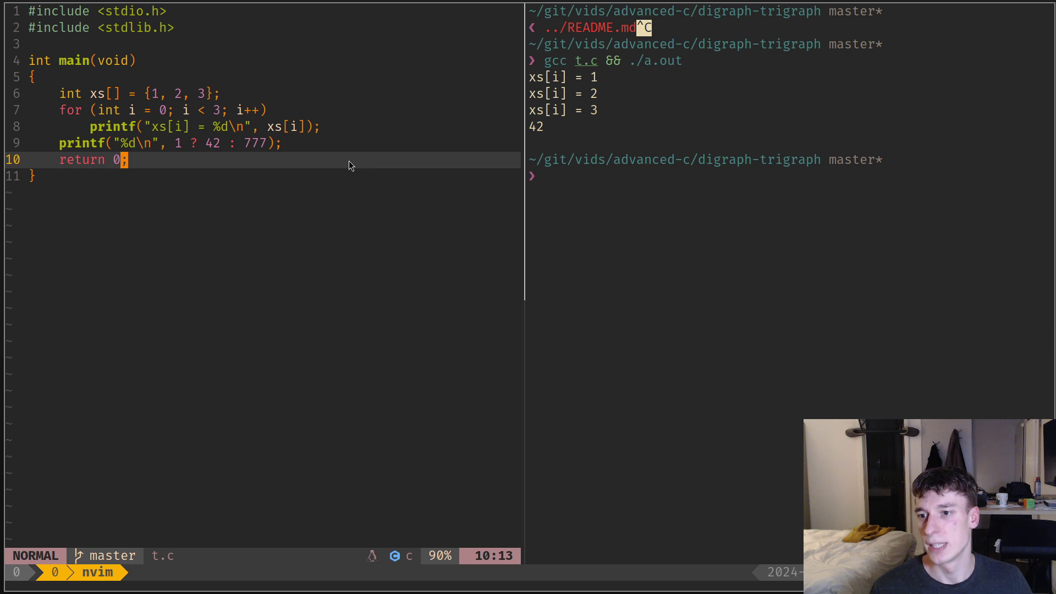
pyautogui.click(179, 49)
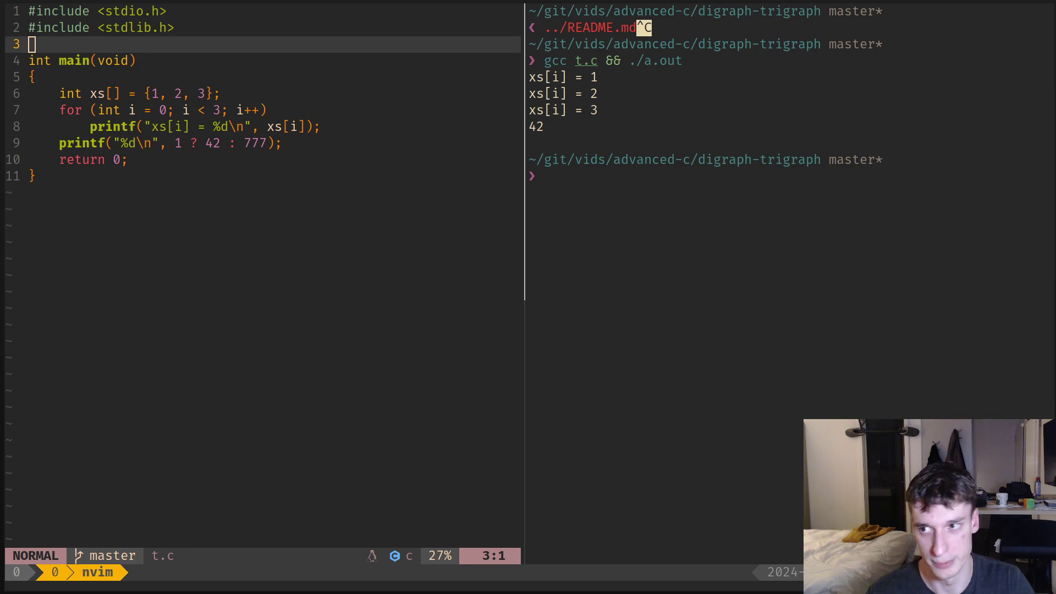
pyautogui.hotkey('alt', 'Tab')
pyautogui.scroll(10, 510, 261)
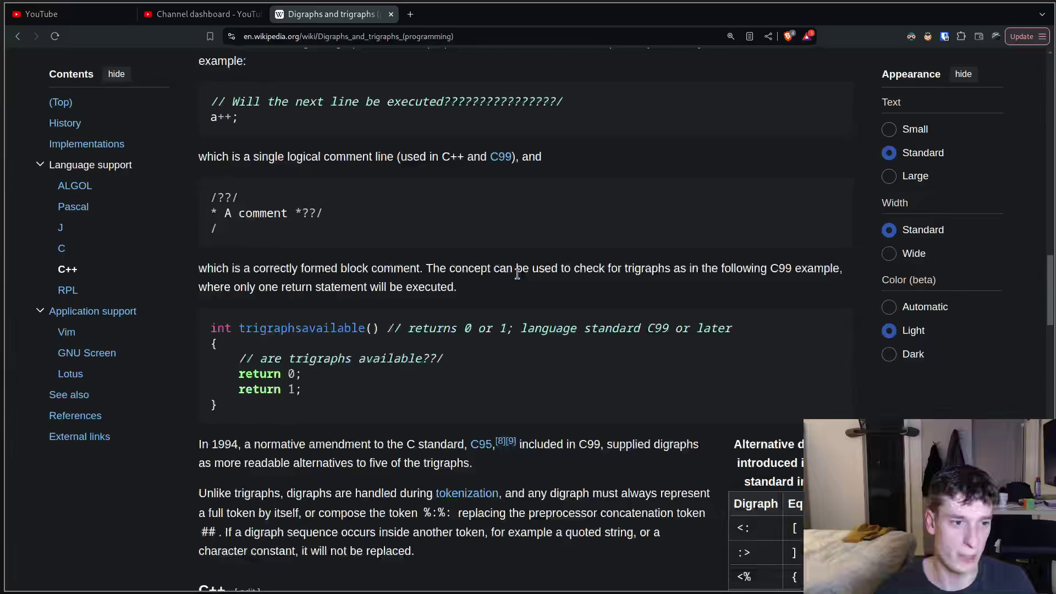
pyautogui.scroll(5, 520, 289)
pyautogui.scroll(5, 559, 363)
pyautogui.scroll(3, 565, 373)
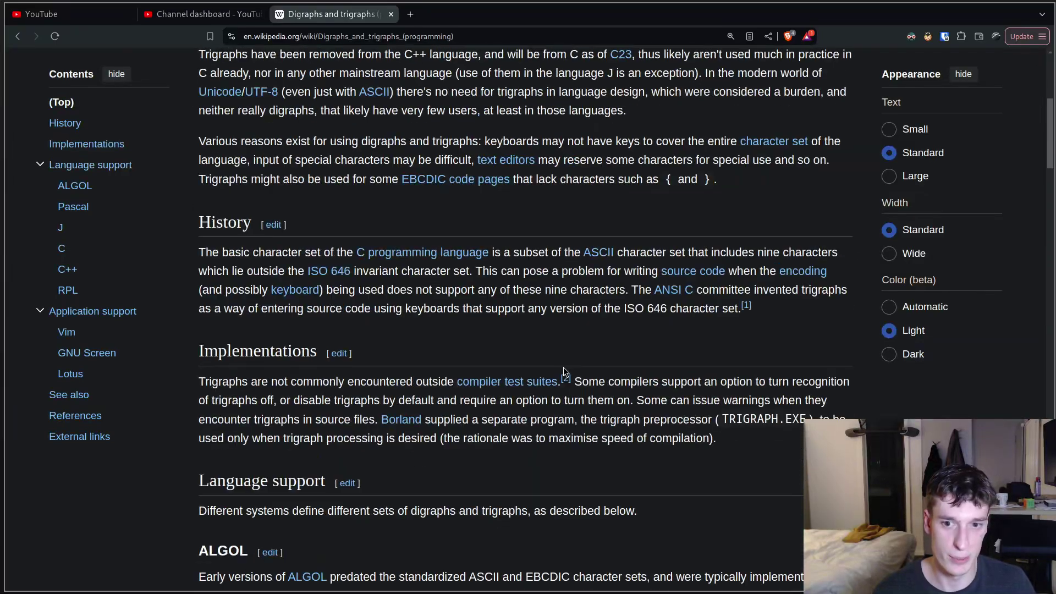
pyautogui.scroll(5, 565, 373)
pyautogui.scroll(-5, 669, 493)
pyautogui.scroll(-5, 677, 493)
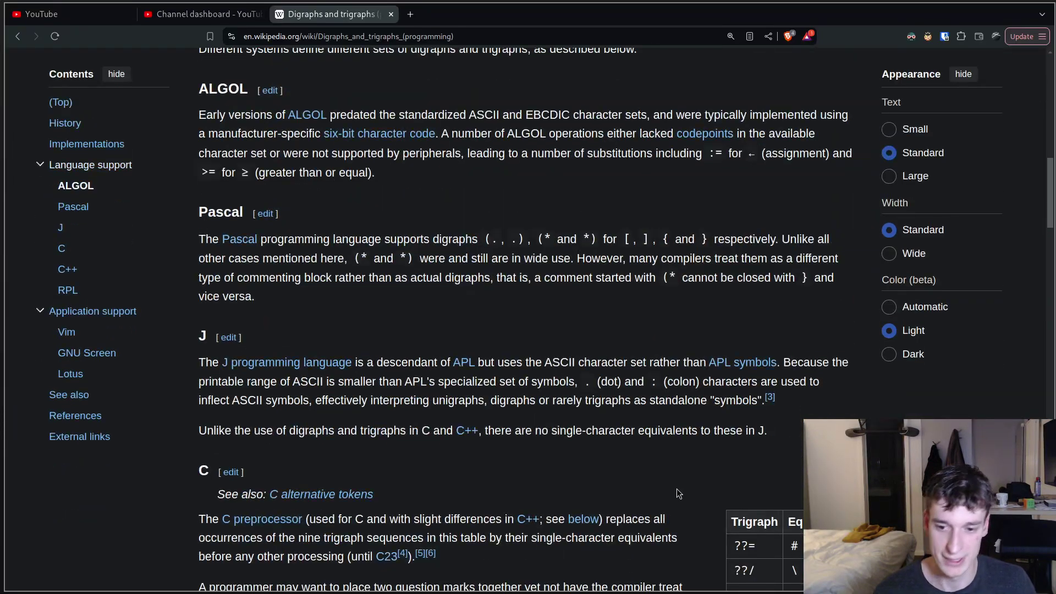
pyautogui.scroll(-3, 619, 446)
pyautogui.scroll(8, 620, 446)
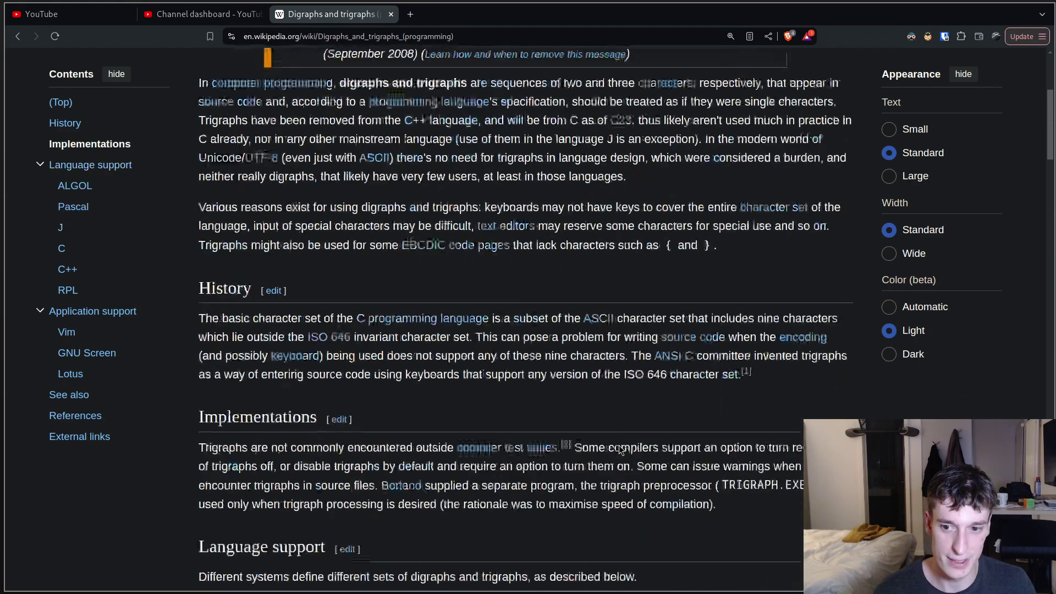
pyautogui.scroll(3, 631, 450)
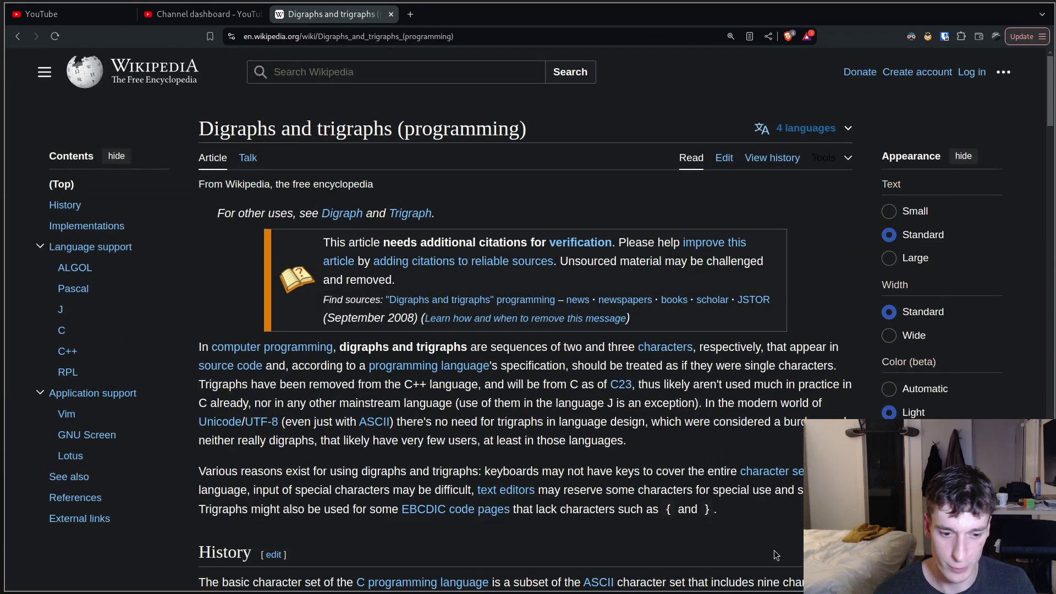
pyautogui.scroll(-3, 751, 510)
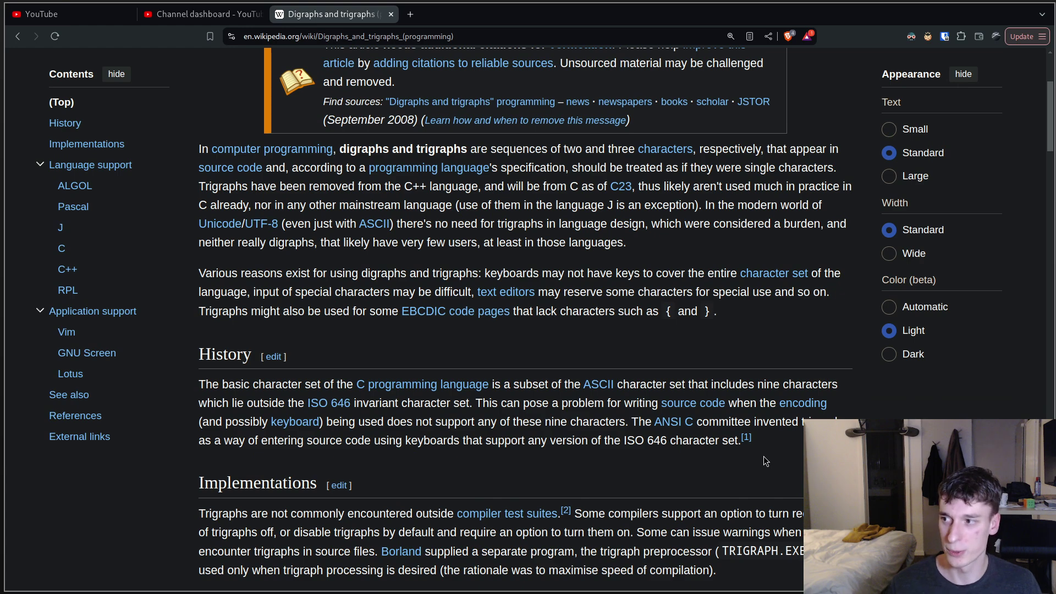
pyautogui.scroll(-1, 771, 454)
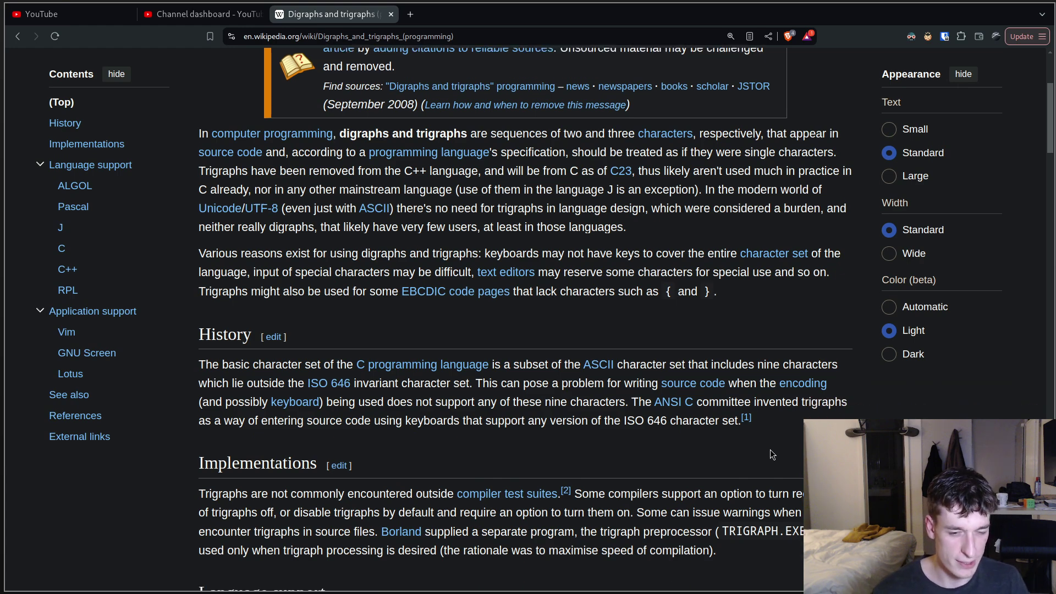
pyautogui.scroll(-2, 769, 450)
pyautogui.scroll(-1, 776, 445)
pyautogui.scroll(-5, 779, 441)
pyautogui.scroll(-5, 785, 438)
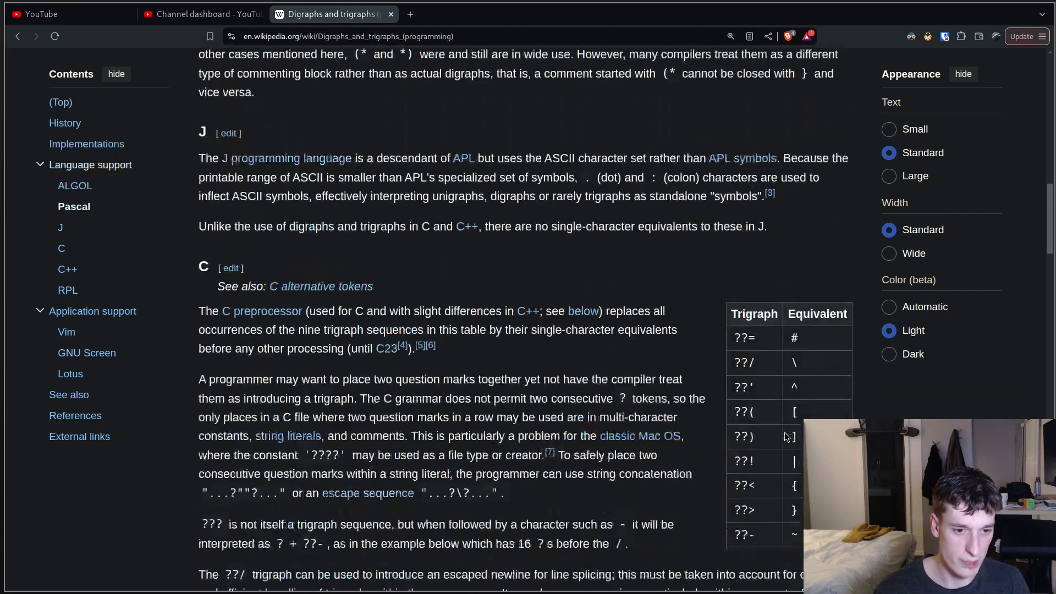
pyautogui.scroll(-3, 786, 437)
pyautogui.moveTo(756, 216)
pyautogui.mouseDown()
pyautogui.moveTo(740, 216)
pyautogui.moveTo(808, 217)
pyautogui.mouseUp()
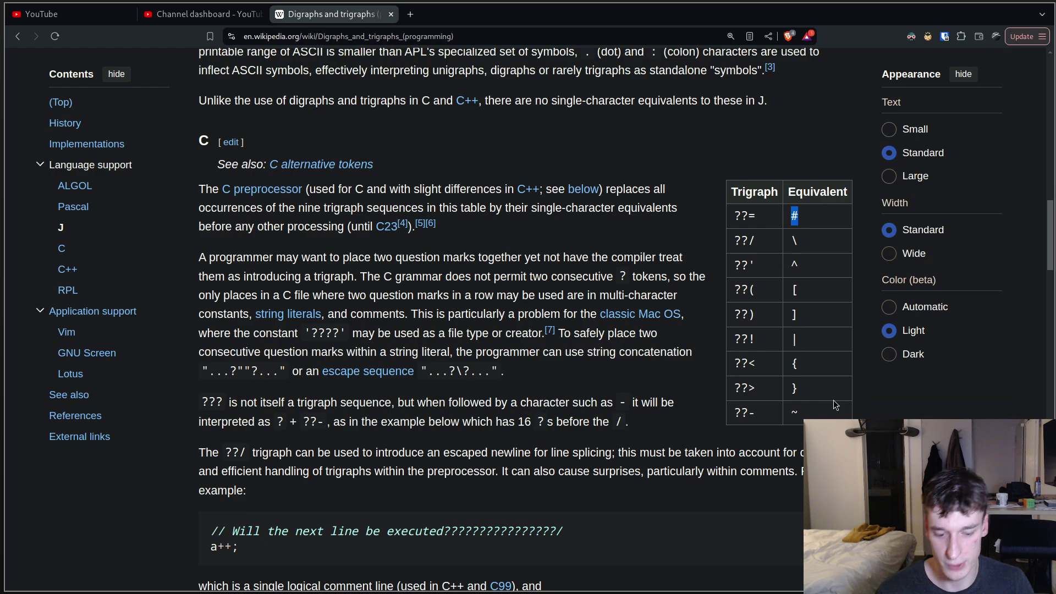
pyautogui.hotkey('ctrl', '+')
pyautogui.hotkey('ctrl', '+')
pyautogui.hotkey('ctrl', '+')
pyautogui.hotkey('ctrl', '+')
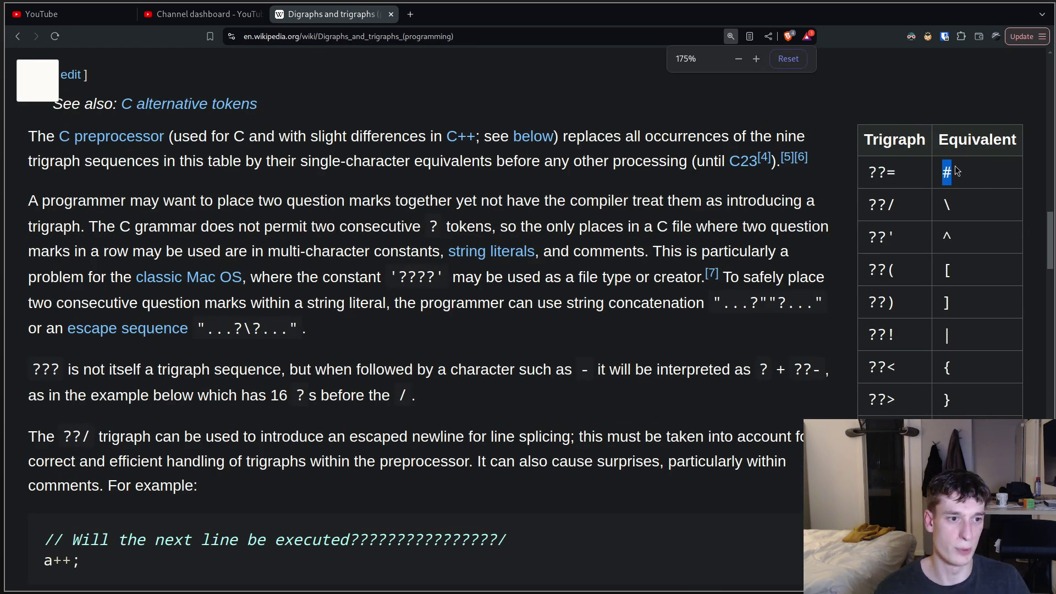
pyautogui.moveTo(896, 172); pyautogui.dragTo(871, 170)
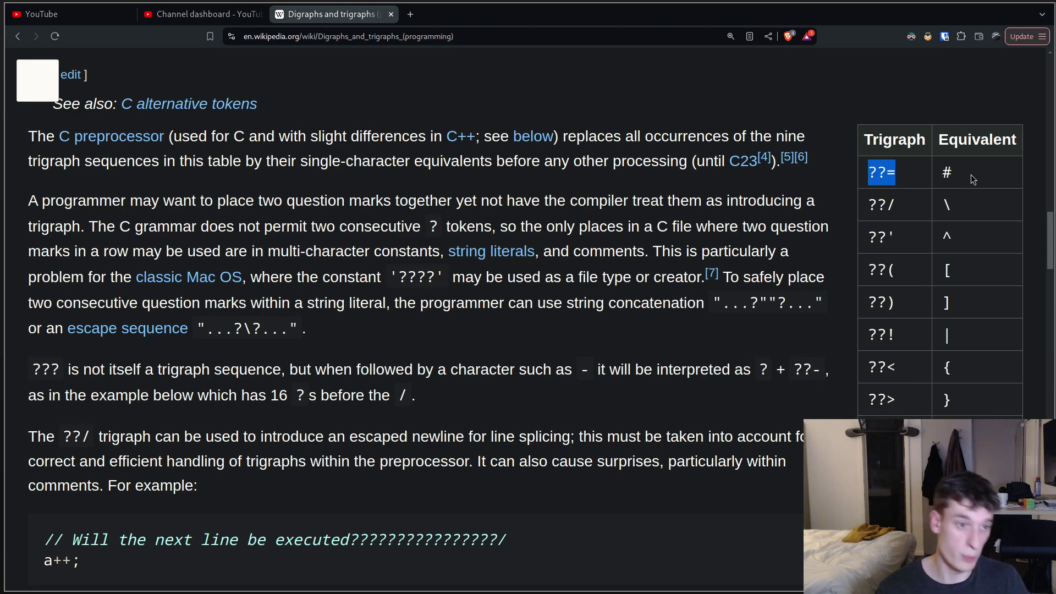
pyautogui.moveTo(941, 172); pyautogui.dragTo(947, 172)
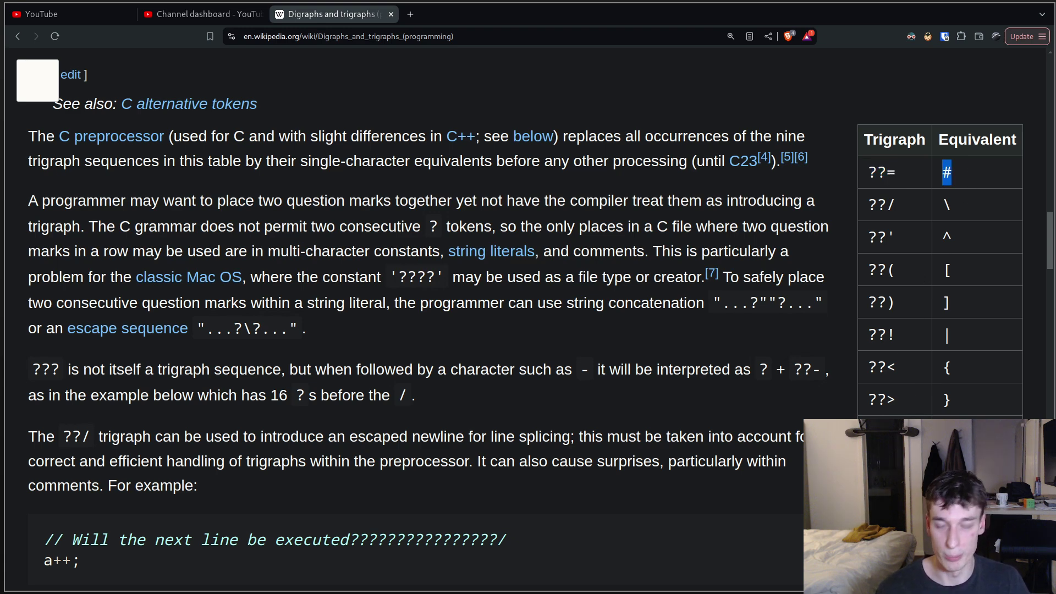
# Step: Prefix both #include lines with the ??= trigraph instead of #
pyautogui.hotkey('alt', 'Tab')
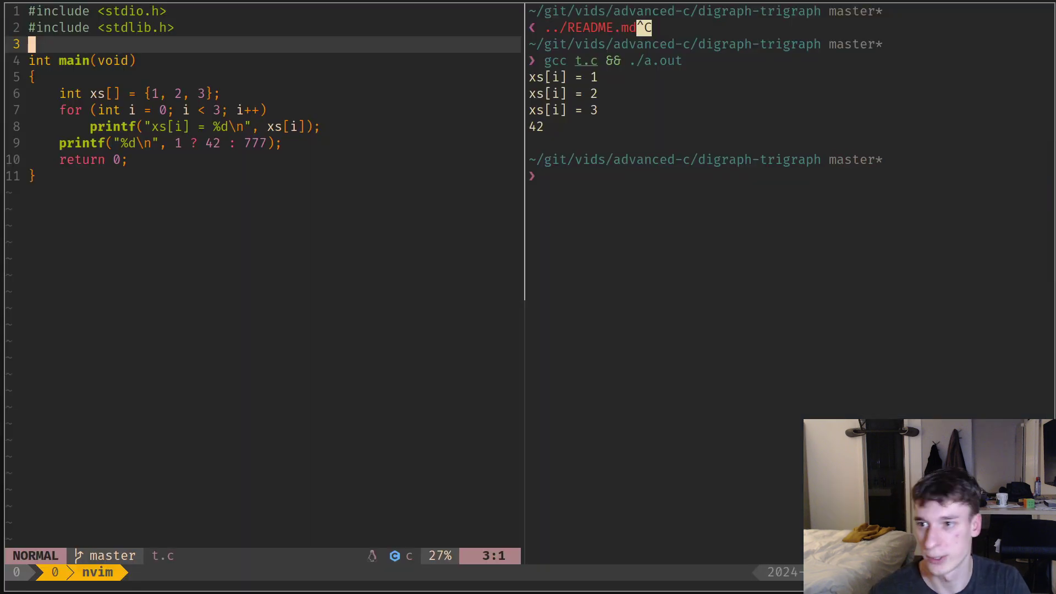
pyautogui.press('k')
pyautogui.write('0')
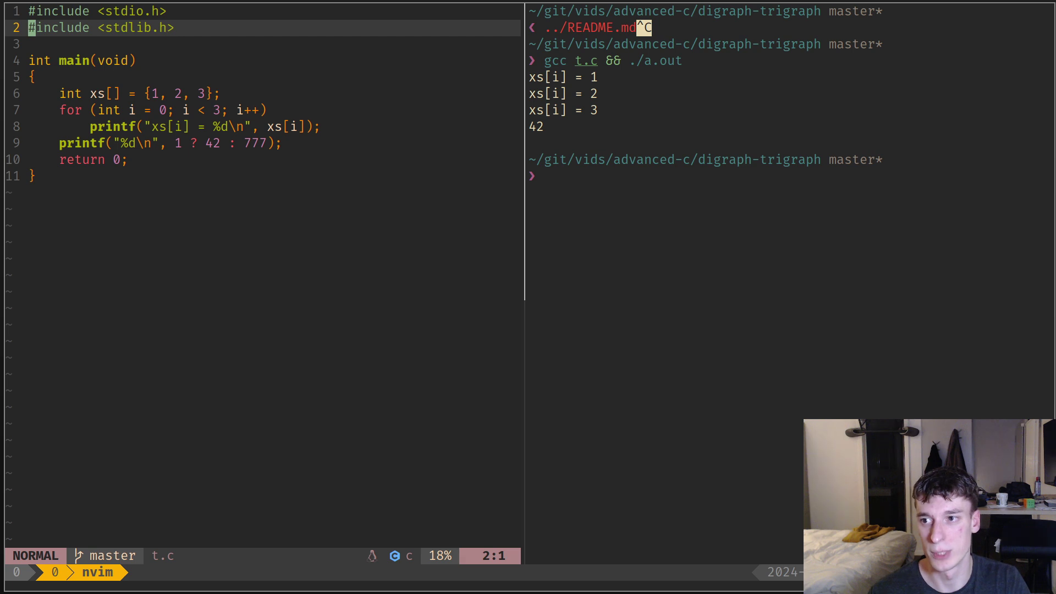
pyautogui.write('s??')
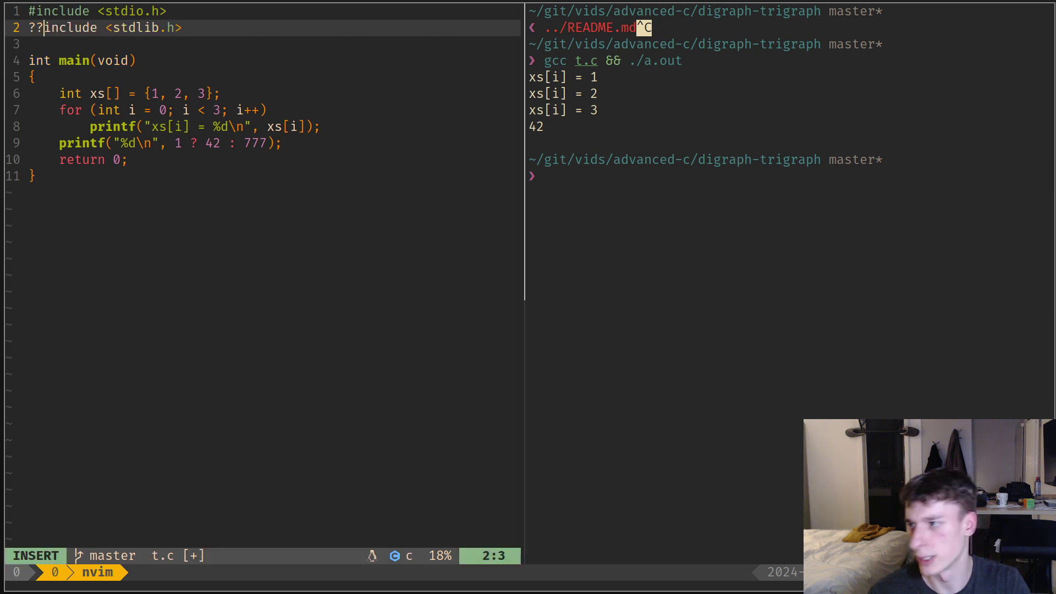
pyautogui.write('=-')
pyautogui.press('BackSpace')
pyautogui.press('Escape')
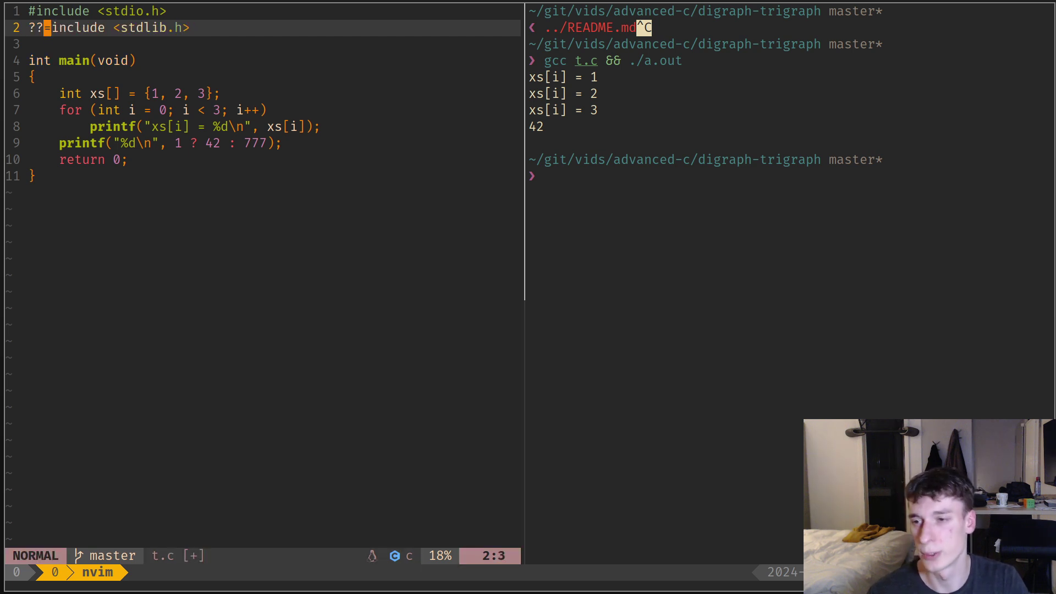
pyautogui.press('g')
pyautogui.press('g')
pyautogui.press('.')
pyautogui.press('j')
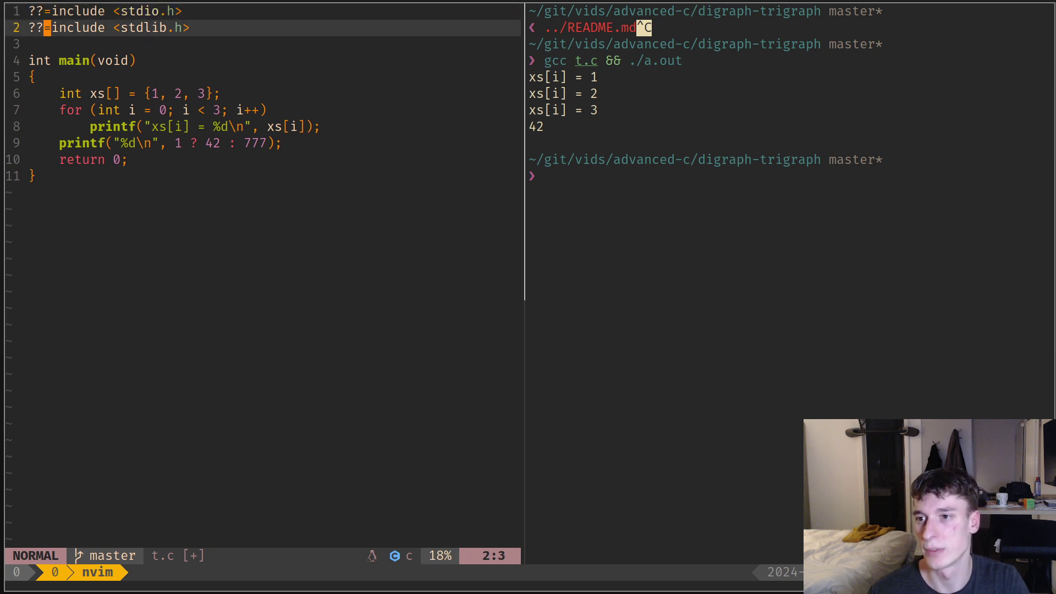
# Step: Recompile (plain gcc errors), then build with gcc -trigraphs t.c && ./a.out to print 1, 2, 3, 42
pyautogui.hotkey('ctrl', 'l')
pyautogui.press('Up')
pyautogui.press('Return')
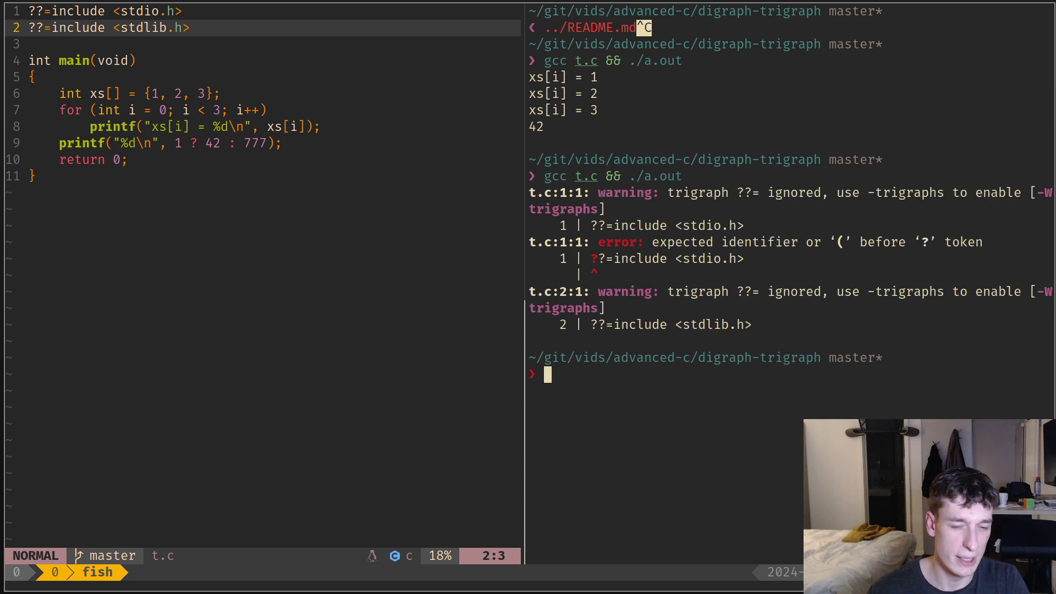
pyautogui.press('Up')
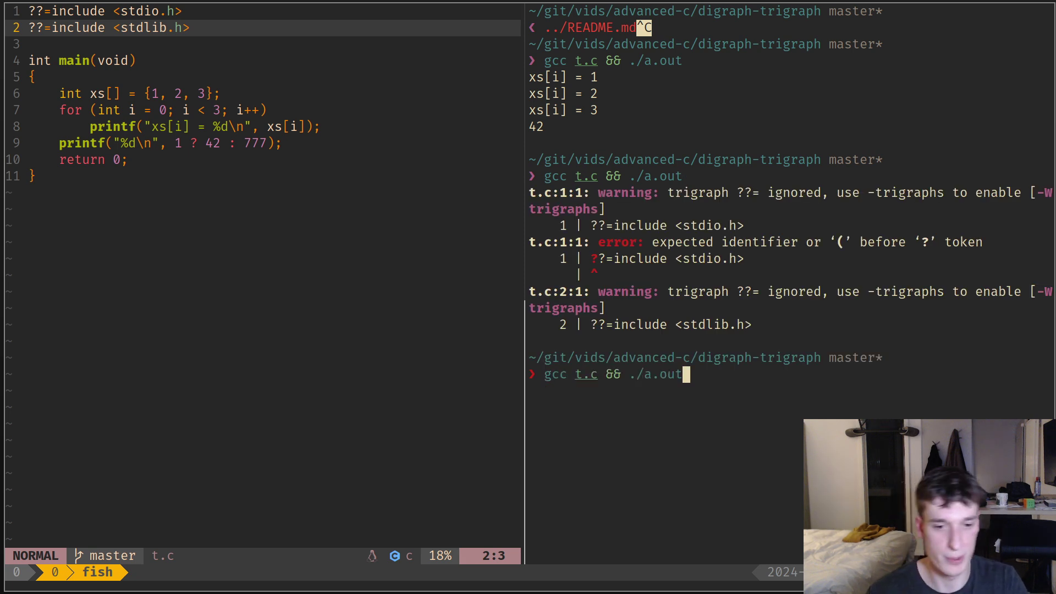
pyautogui.press('Escape')
pyautogui.write('0wi-')
pyautogui.write('t')
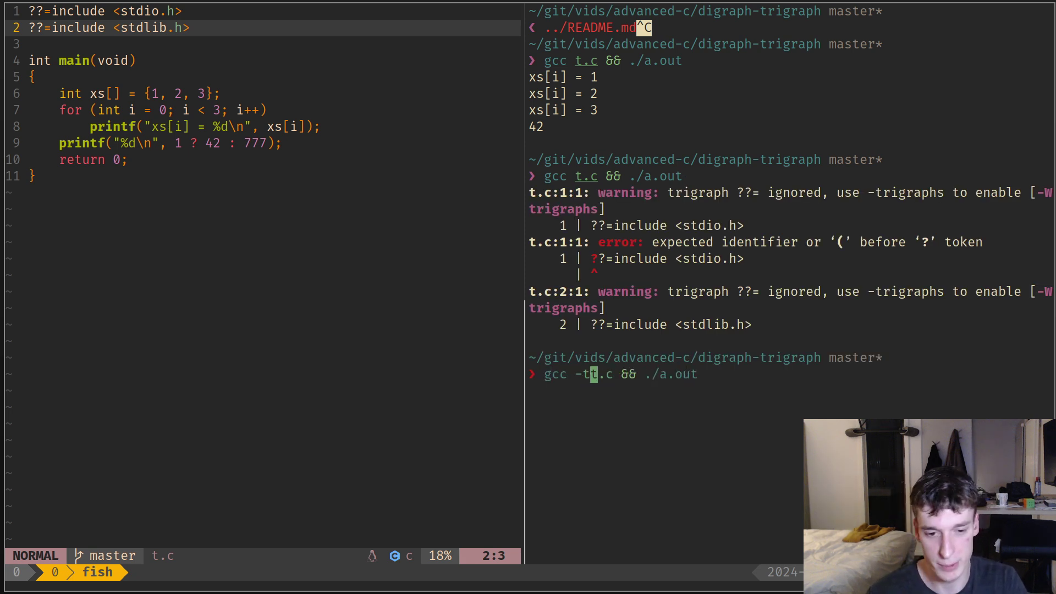
pyautogui.write('rigrp')
pyautogui.press('BackSpace')
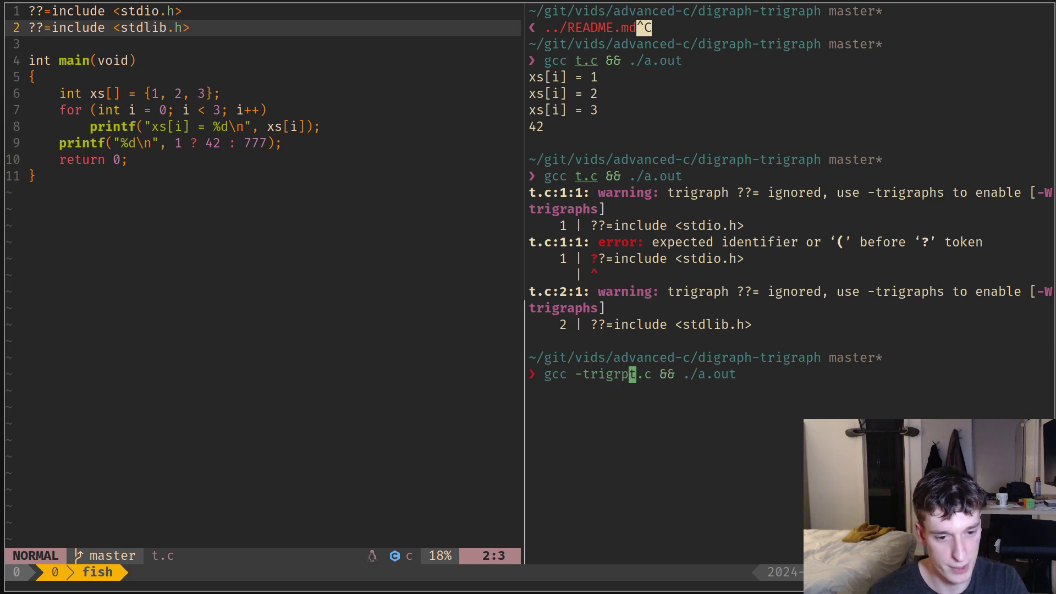
pyautogui.write('aphs')
pyautogui.press('Return')
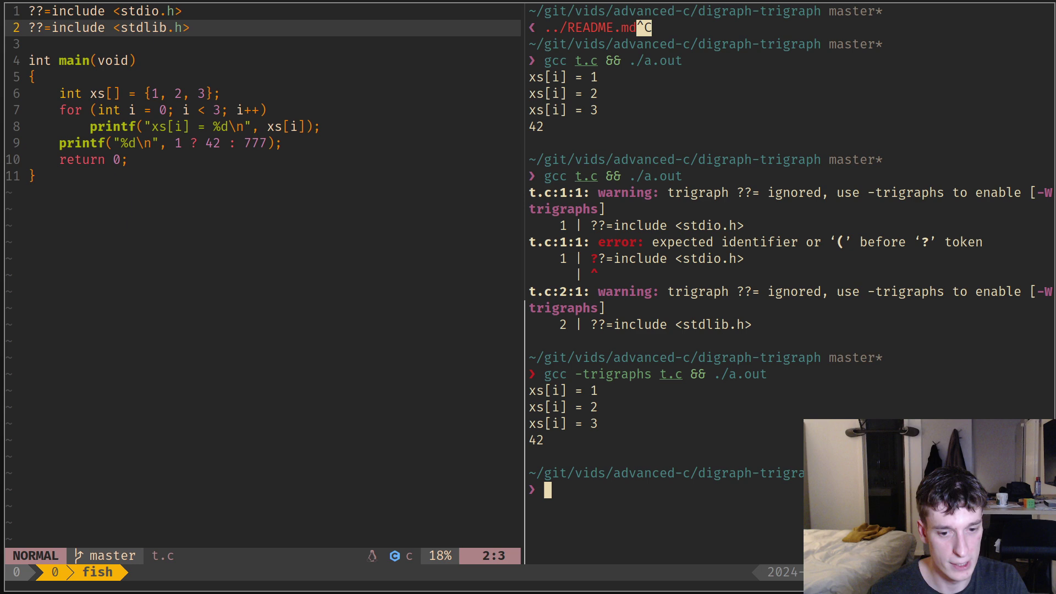
pyautogui.hotkey('ctrl', 'l')
pyautogui.press('Up')
pyautogui.press('Return')
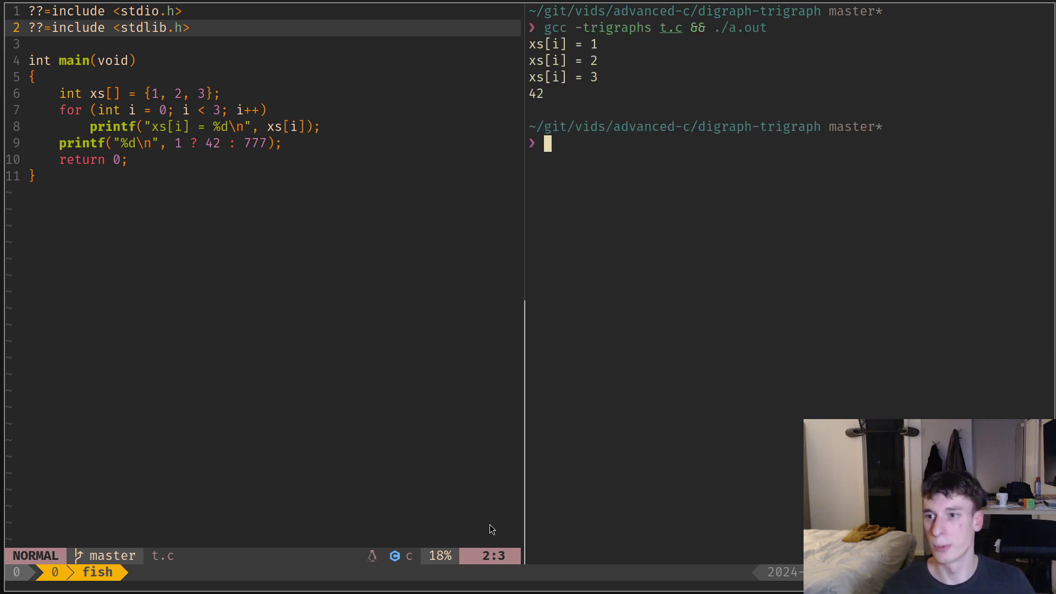
# Step: Look up the ??< trigraph for { in the Wikipedia table and return to the editor
pyautogui.click(186, 60)
pyautogui.moveTo(209, 34); pyautogui.dragTo(29, 11)
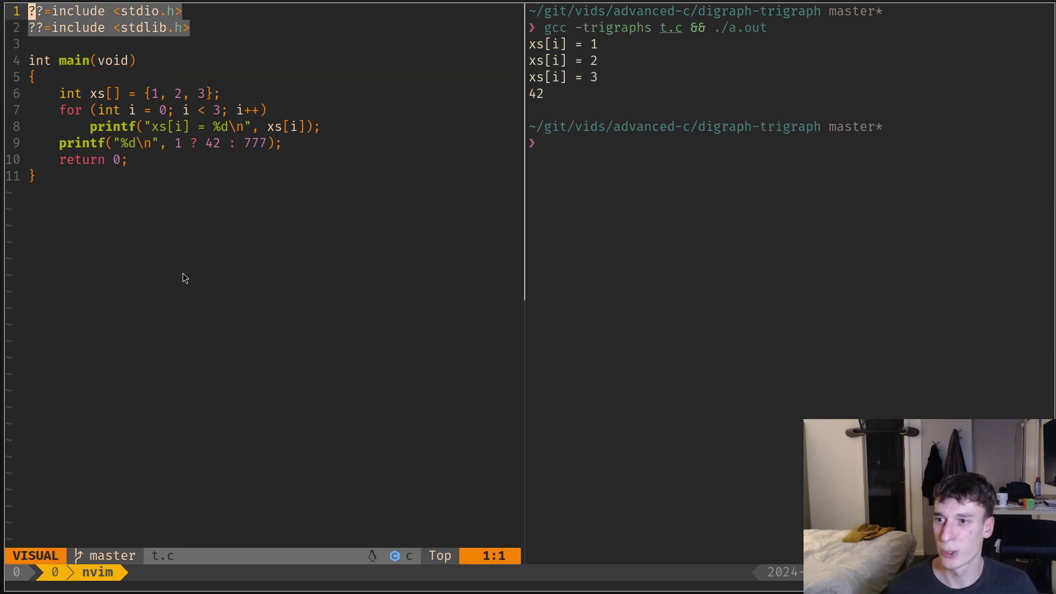
pyautogui.click(54, 30)
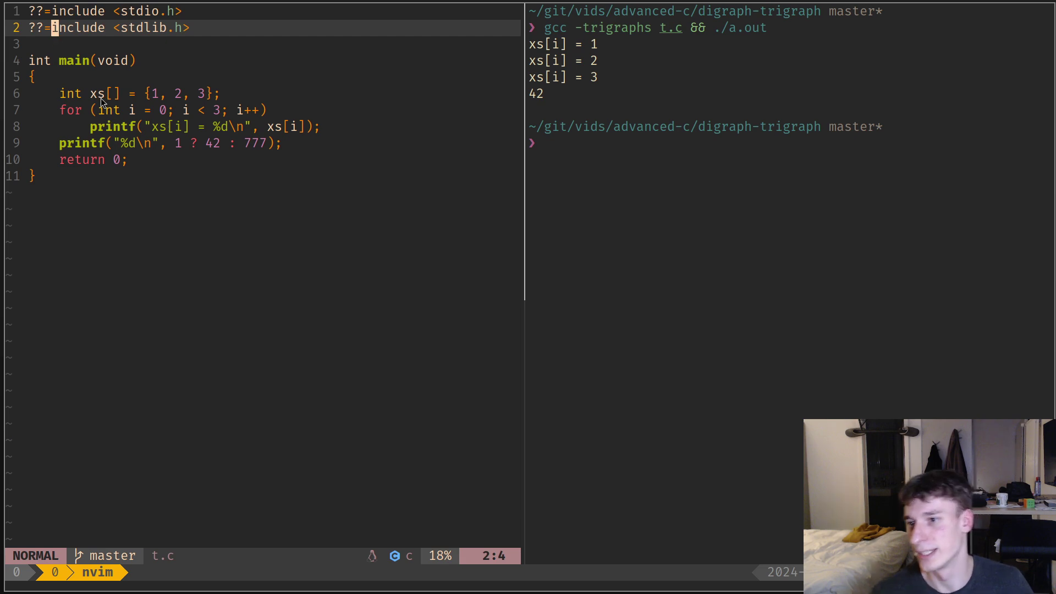
pyautogui.press('j')
pyautogui.press('j')
pyautogui.press('j')
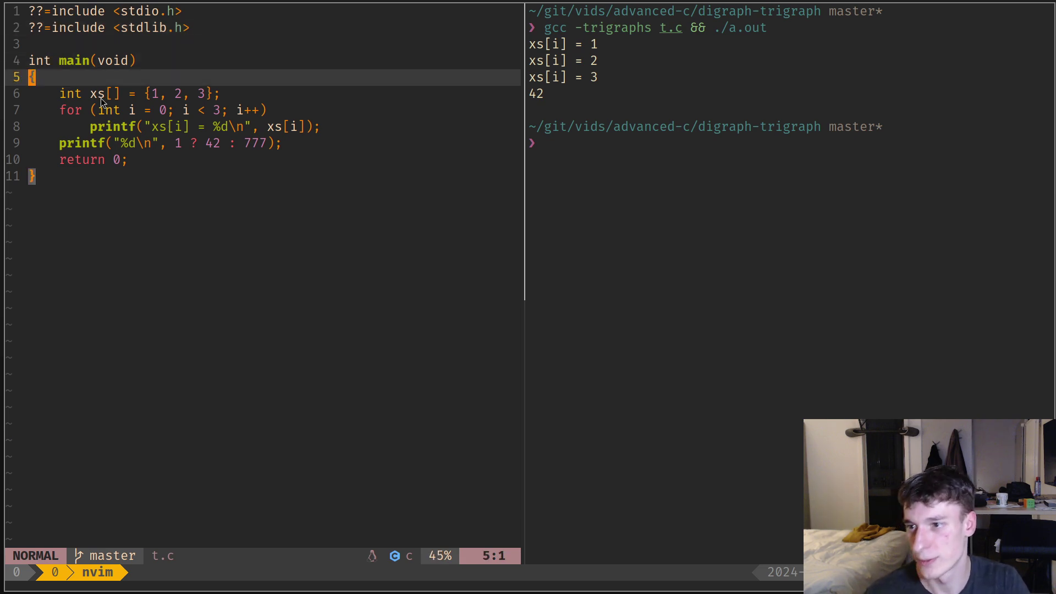
pyautogui.hotkey('shift', 'v')
pyautogui.press('Escape')
pyautogui.hotkey('alt', 'Tab')
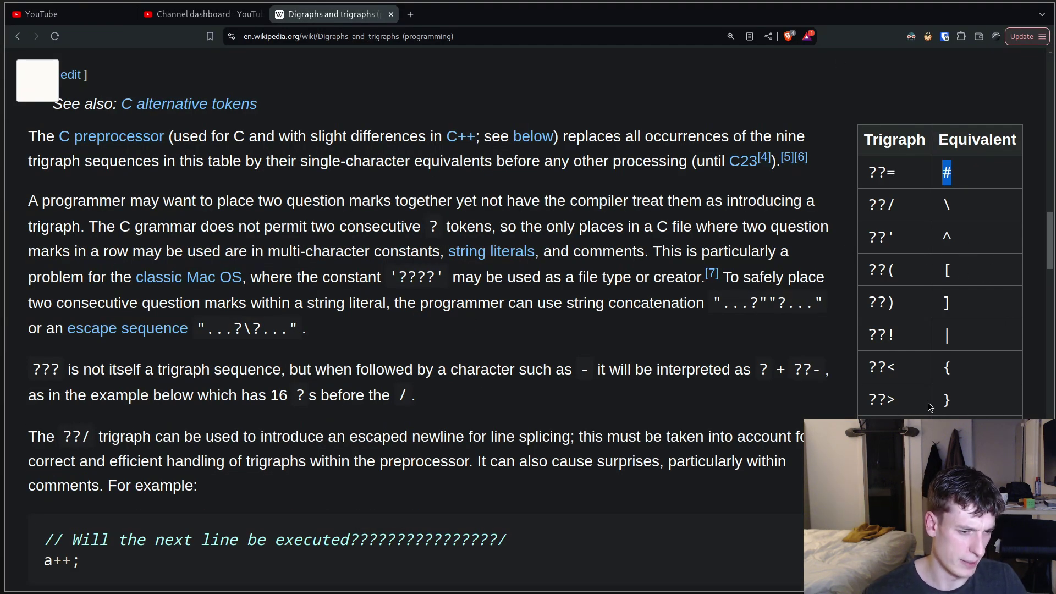
pyautogui.tripleClick(889, 368)
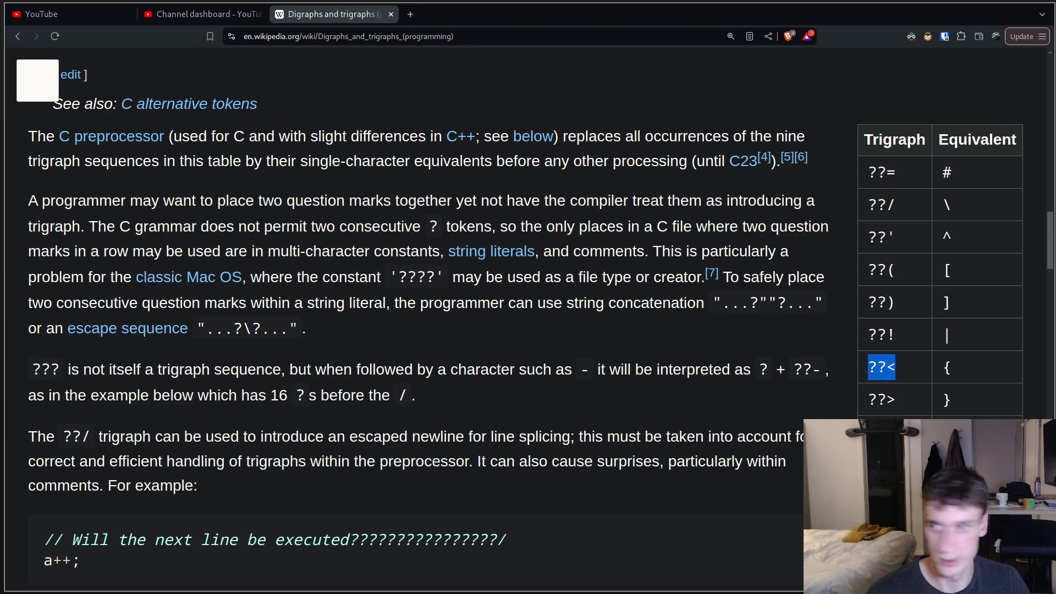
pyautogui.hotkey('alt', 'Tab')
pyautogui.write('s')
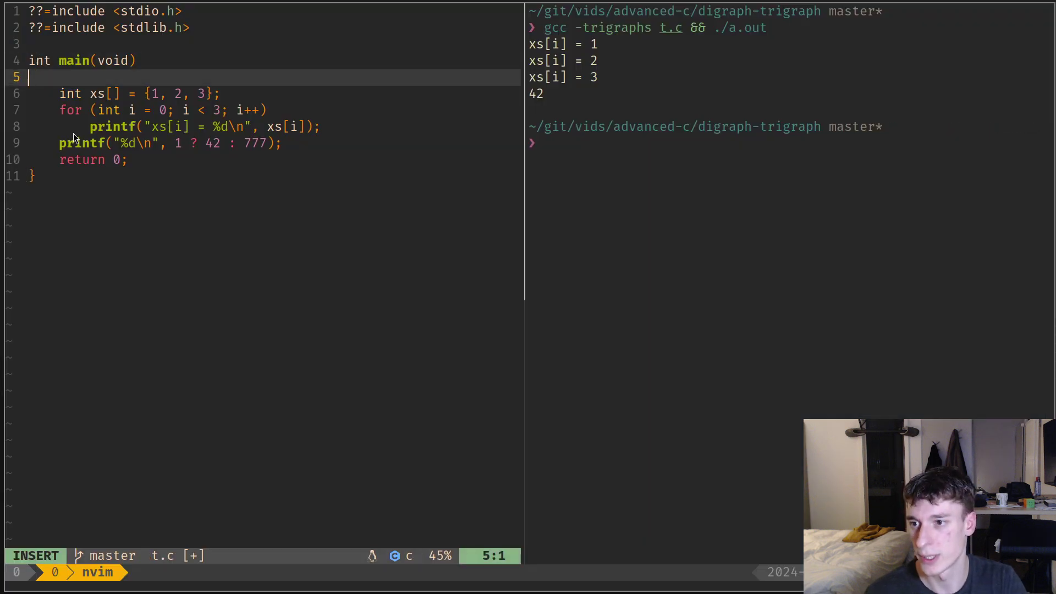
pyautogui.write('??<')
# Step: Replace main's braces and the array initializer braces with ??< and ??>
pyautogui.press('Escape')
pyautogui.press('j')
pyautogui.press('j')
pyautogui.press('j')
pyautogui.press('j')
pyautogui.press('j')
pyautogui.write('s')
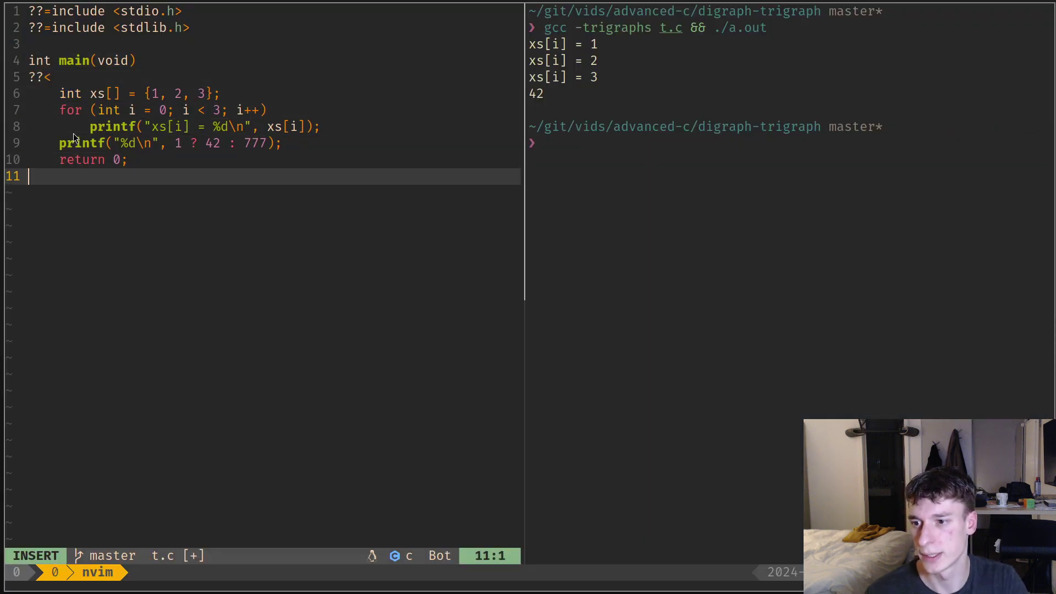
pyautogui.write('??>')
pyautogui.press('Escape')
pyautogui.press('k')
pyautogui.press('k')
pyautogui.press('k')
pyautogui.press('k')
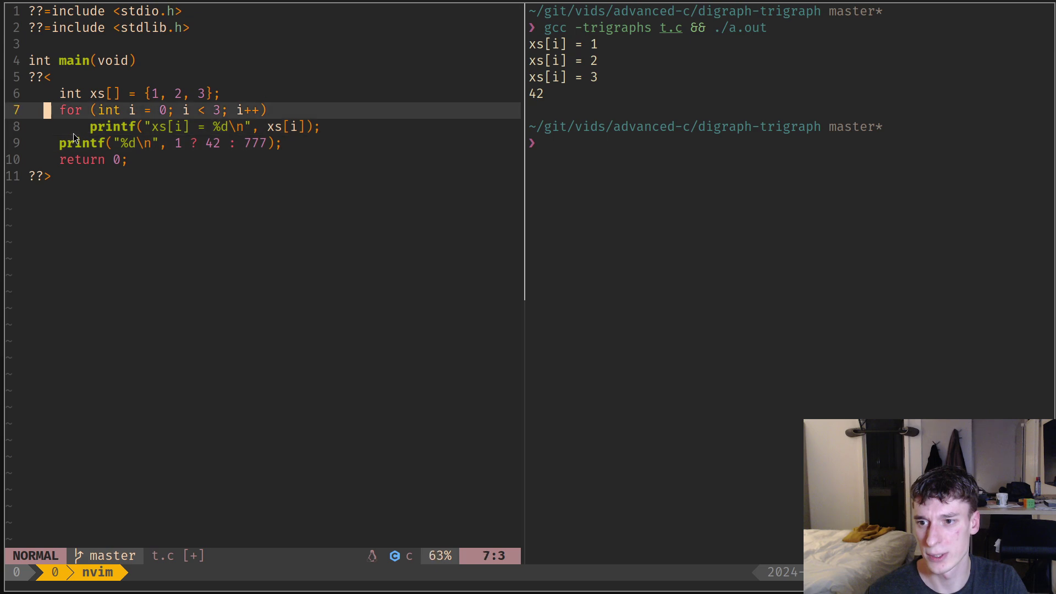
pyautogui.press('k')
pyautogui.press('w')
pyautogui.press('W')
pyautogui.press('W')
pyautogui.write('s??<')
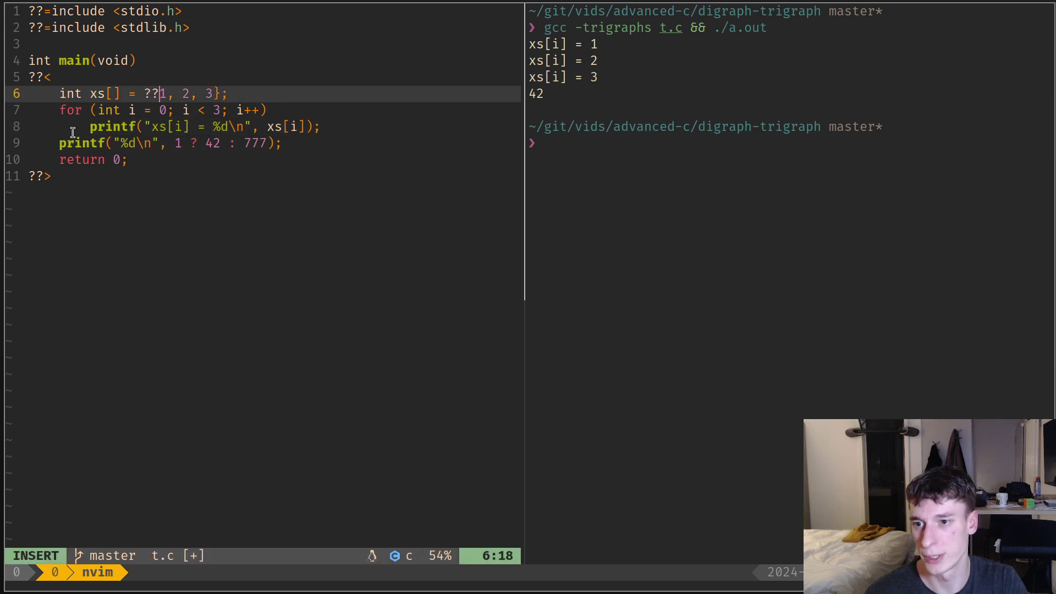
pyautogui.press('Escape')
pyautogui.press('k')
pyautogui.write('j$hs')
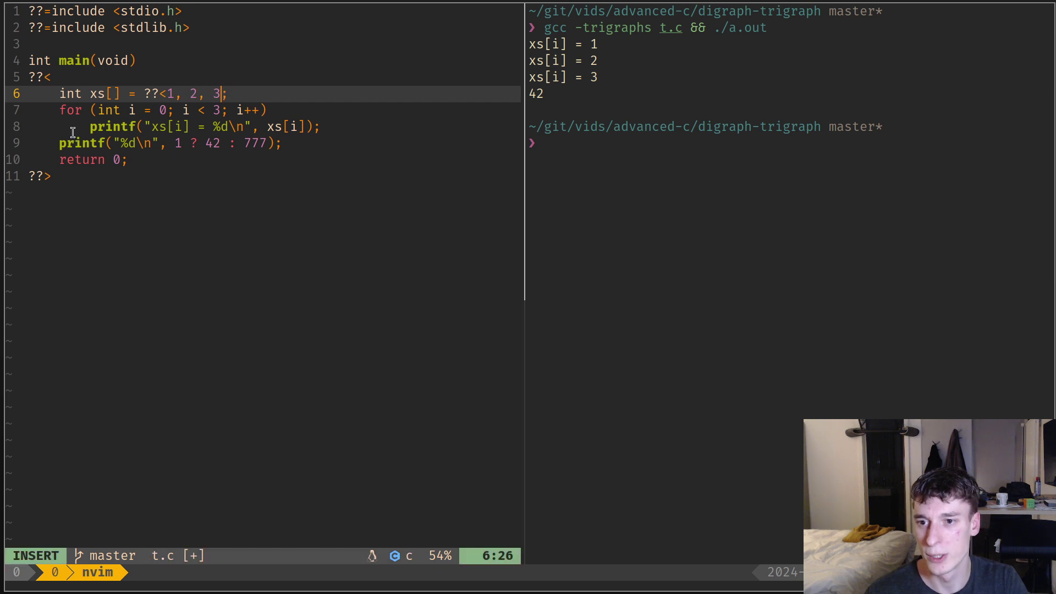
pyautogui.write('??>')
pyautogui.press('Escape')
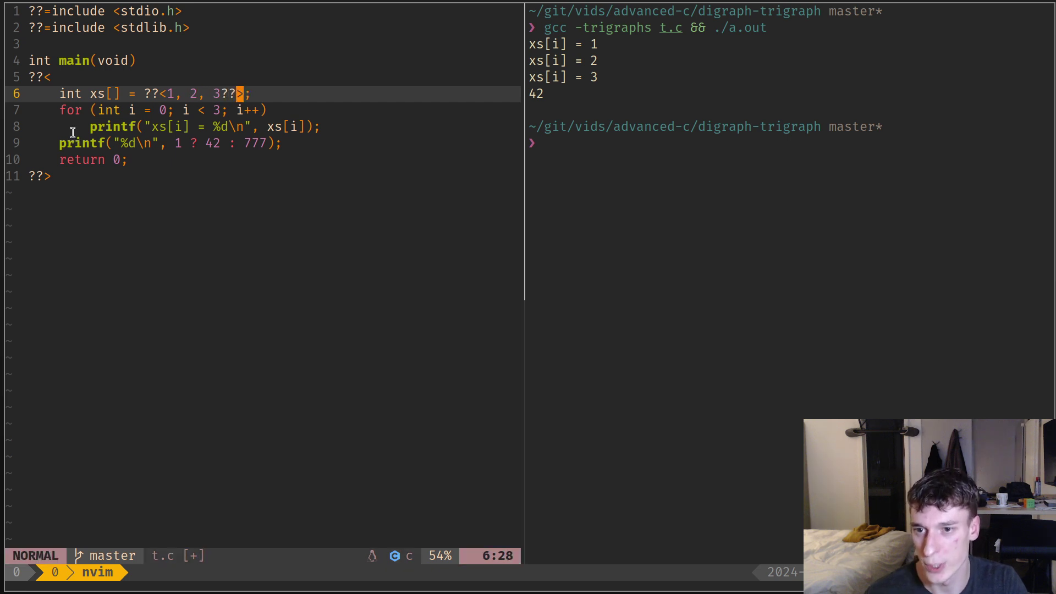
# Step: Rerun the gcc -trigraphs build, still printing 1, 2, 3 and 42
pyautogui.hotkey('ctrl', 'l')
pyautogui.press('Up')
pyautogui.press('Return')
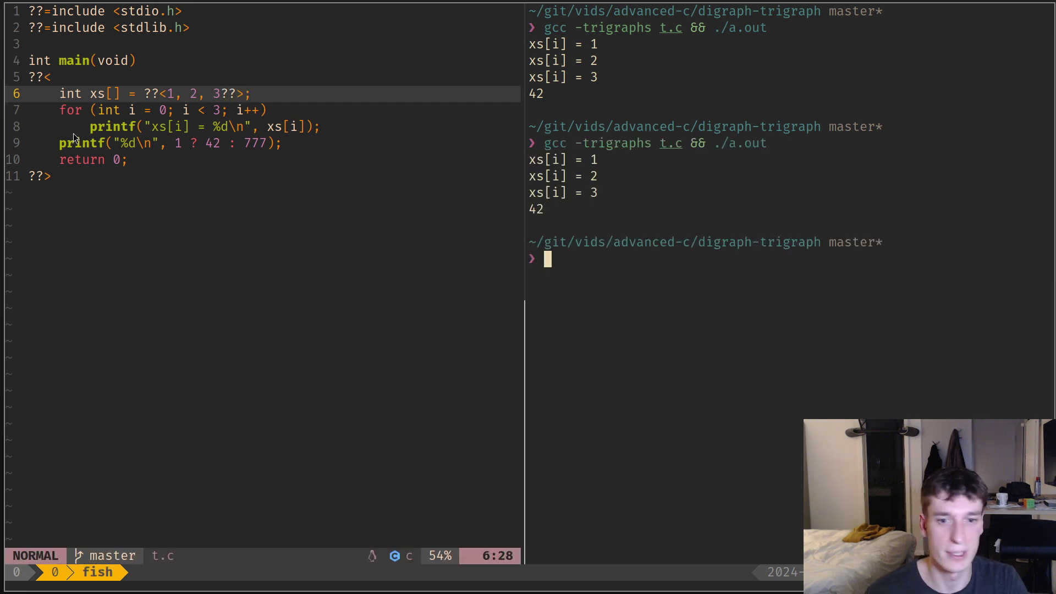
pyautogui.press('super+2')
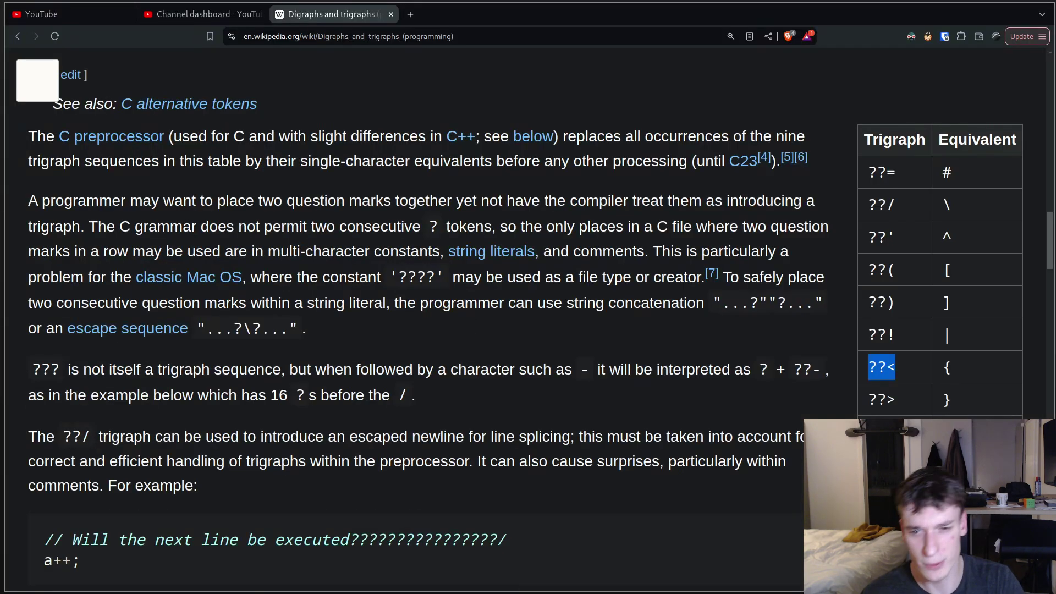
pyautogui.moveTo(926, 264); pyautogui.dragTo(761, 264)
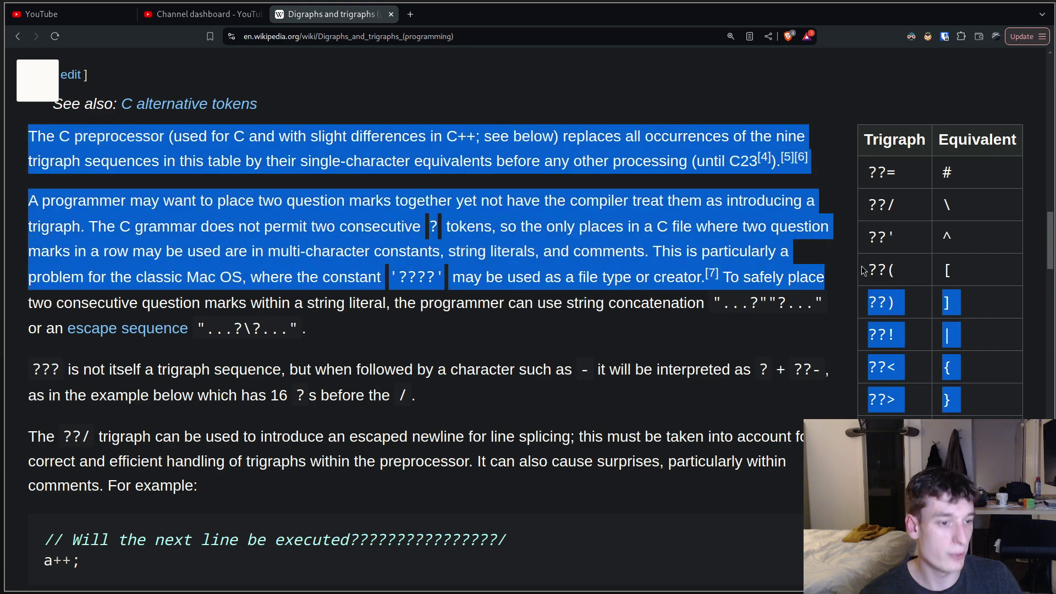
pyautogui.press('super+1')
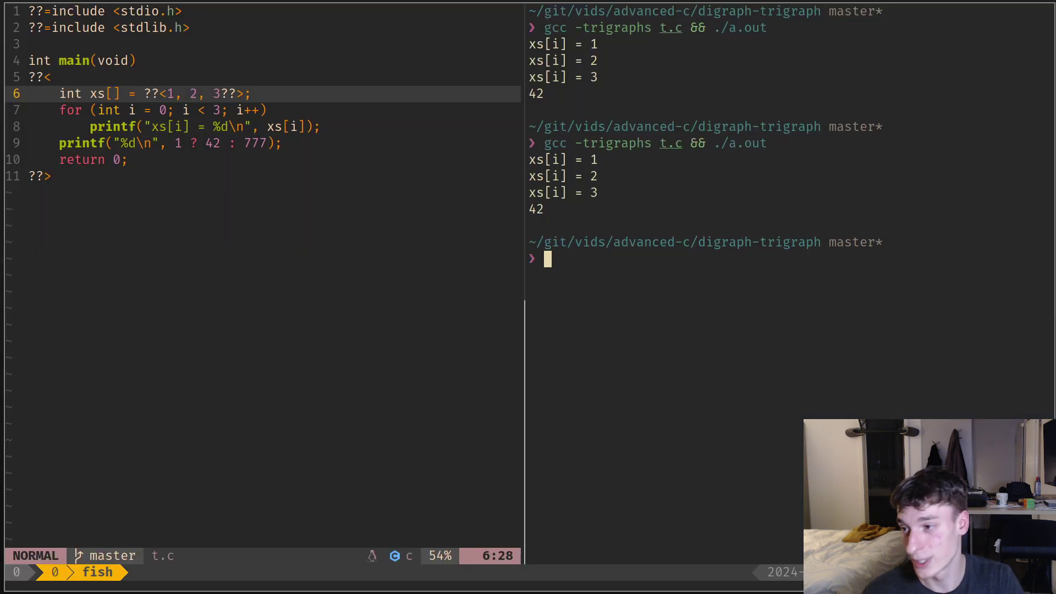
pyautogui.press('super+2')
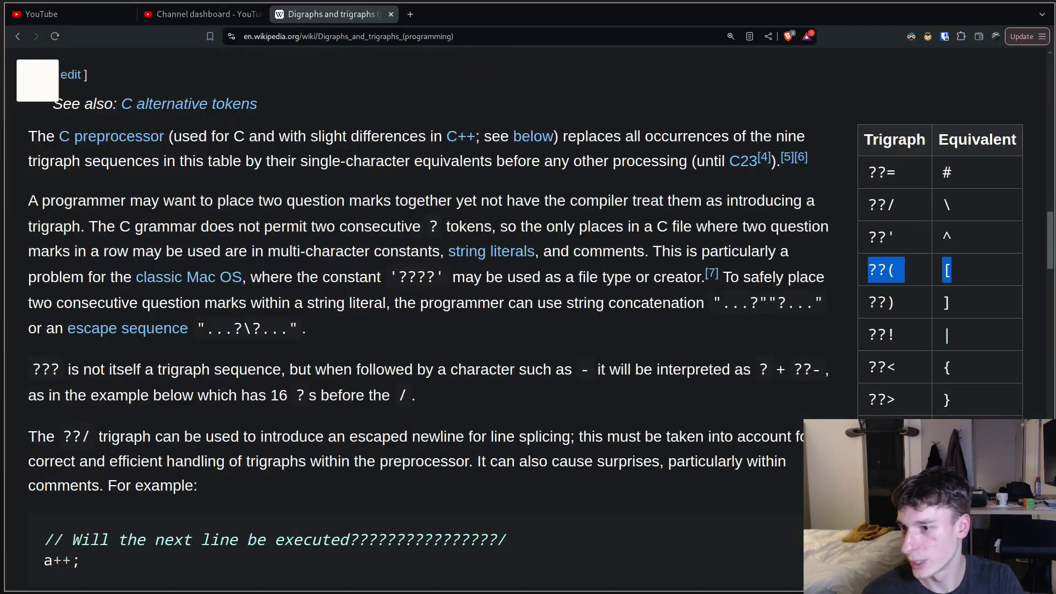
pyautogui.press('super+1')
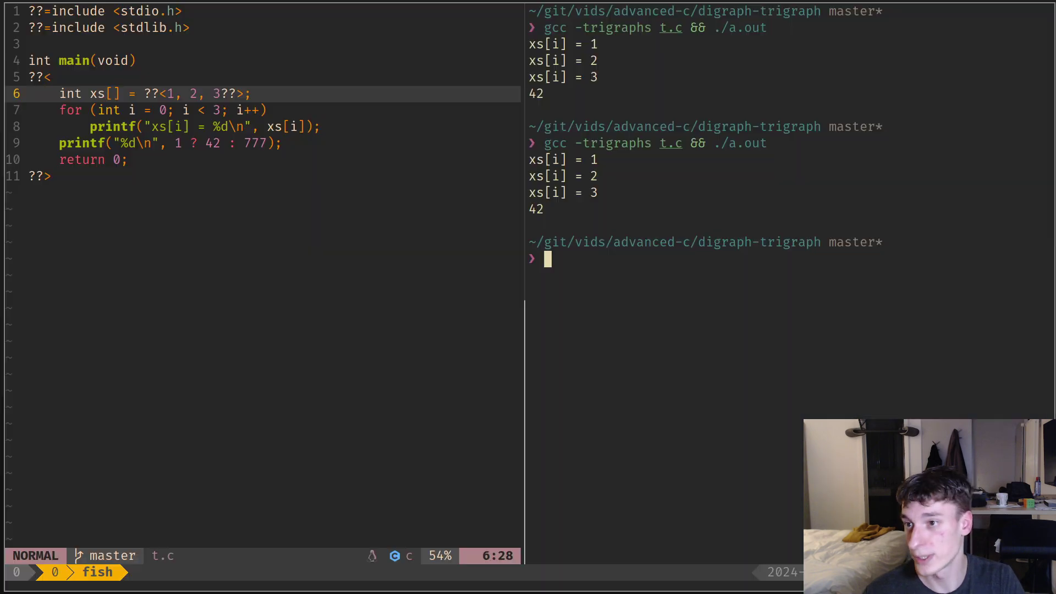
pyautogui.write('kj')
# Step: Replace the square brackets in xs[] on line 6 and xs[i] on line 8 with ??( and ??)
pyautogui.hotkey('ctrl', 'h')
pyautogui.write('^')
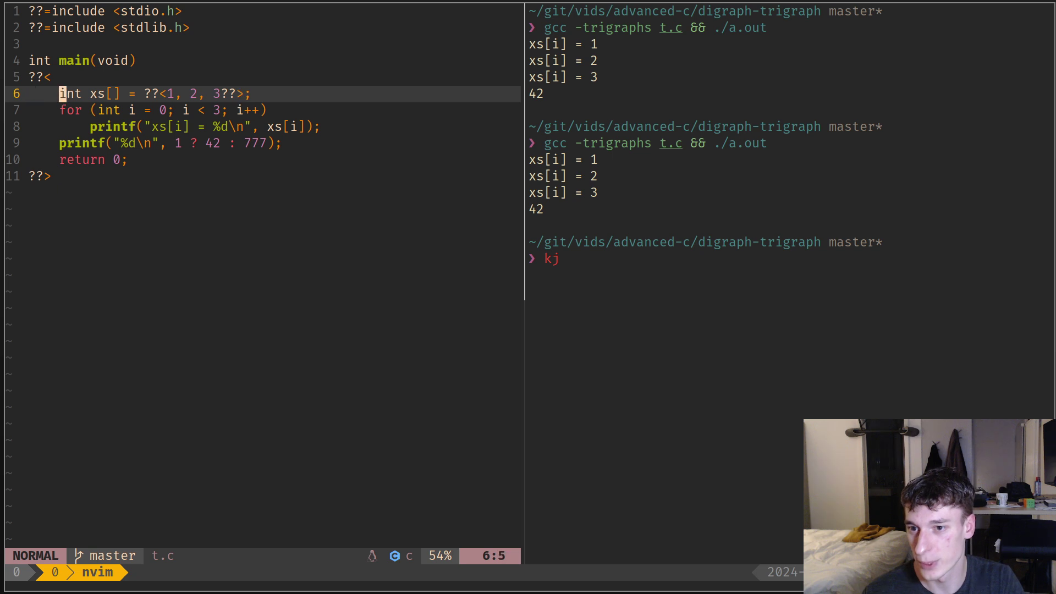
pyautogui.write('f[')
pyautogui.write('s??')
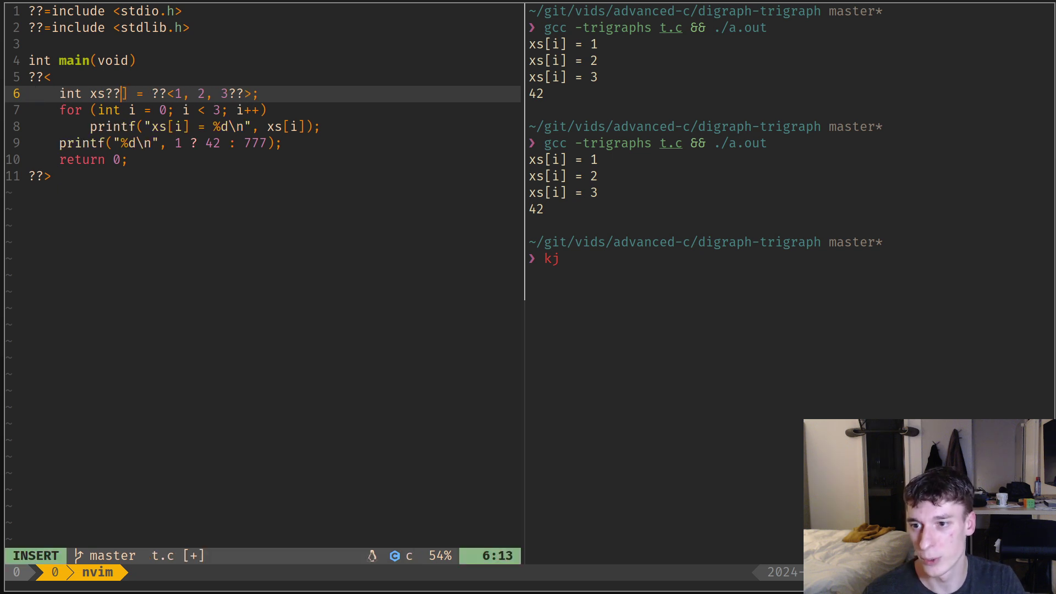
pyautogui.write('(')
pyautogui.press('Escape')
pyautogui.write('s??(??)')
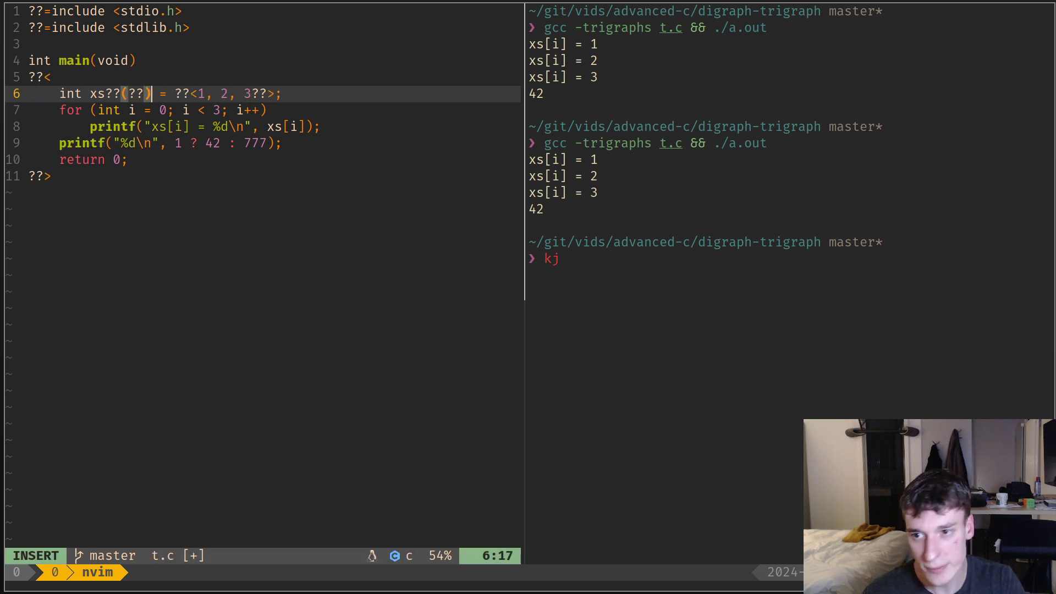
pyautogui.press('Escape')
pyautogui.press('j')
pyautogui.press('j')
pyautogui.press('l')
pyautogui.press('l')
pyautogui.write('f[')
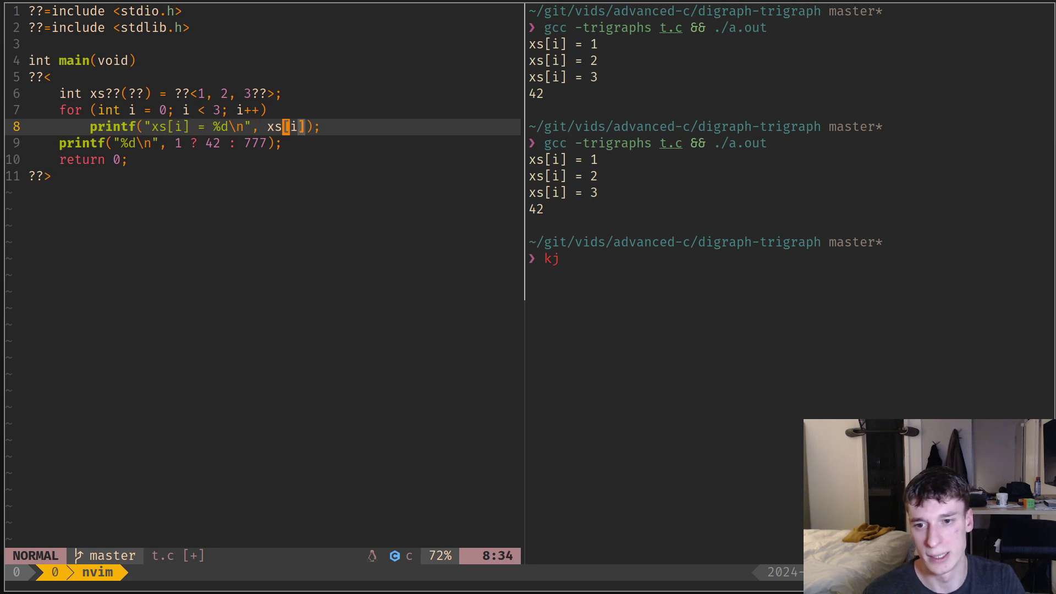
pyautogui.write('s??(')
pyautogui.press('Escape')
pyautogui.press('l')
pyautogui.press('l')
pyautogui.press('l')
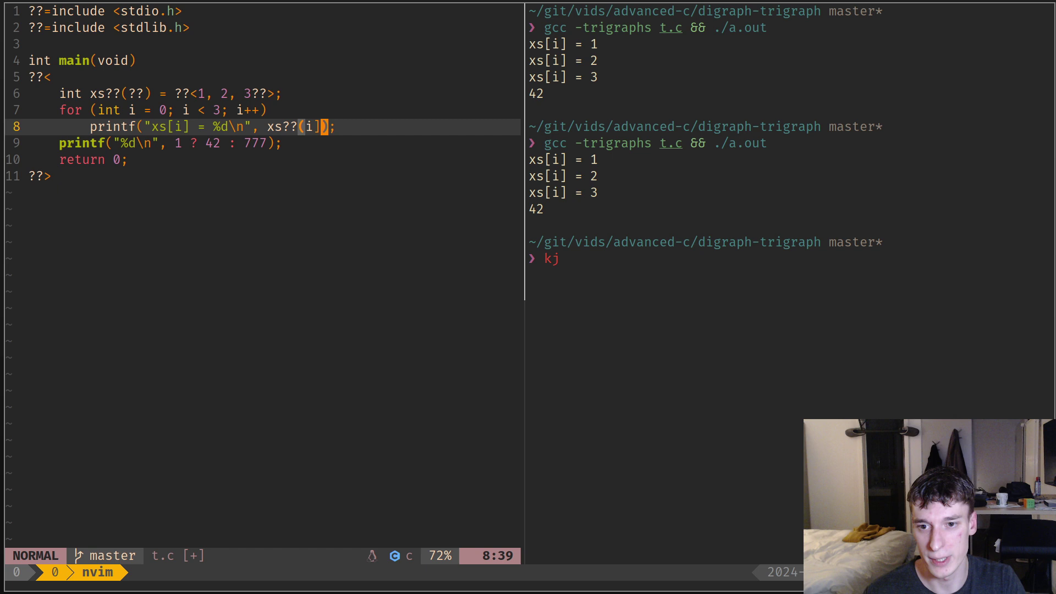
pyautogui.write('s??(i??)')
pyautogui.press('Escape')
pyautogui.write(':w')
# Step: Save t.c and rerun the gcc -trigraphs build with unchanged 1, 2, 3, 42 output
pyautogui.press('Return')
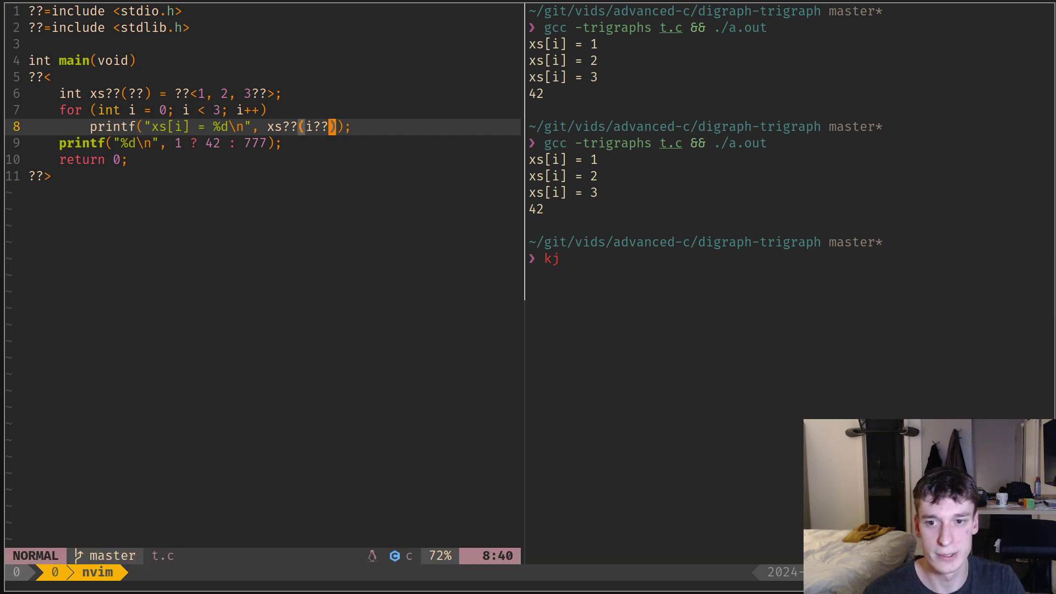
pyautogui.hotkey('ctrl', 'b')
pyautogui.press('Right')
pyautogui.press('BackSpace')
pyautogui.press('BackSpace')
pyautogui.press('Up')
pyautogui.hotkey('ctrl', 'l')
pyautogui.press('Return')
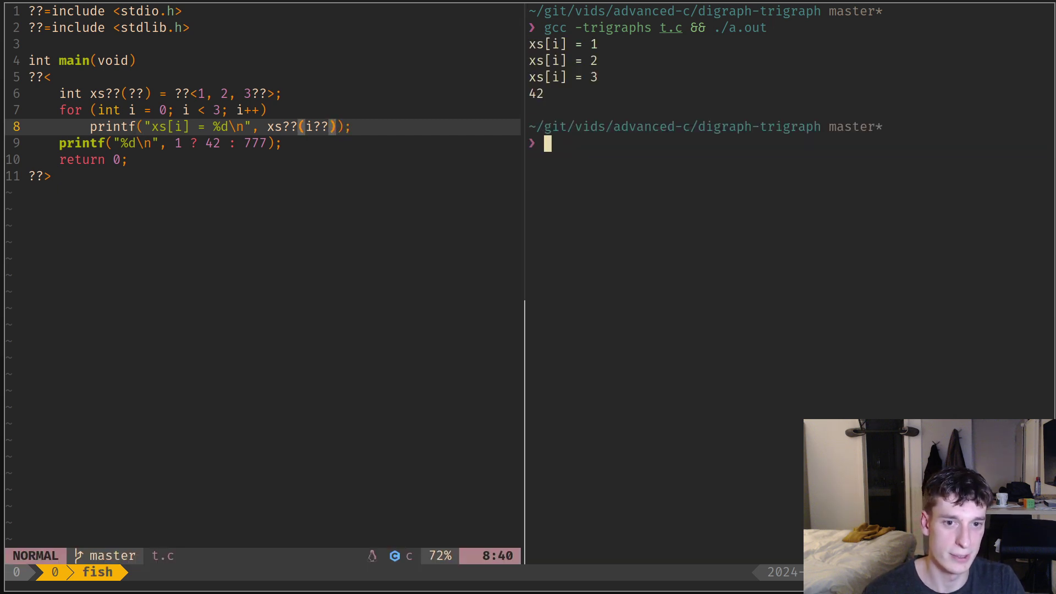
pyautogui.moveTo(415, 132); pyautogui.dragTo(71, 110)
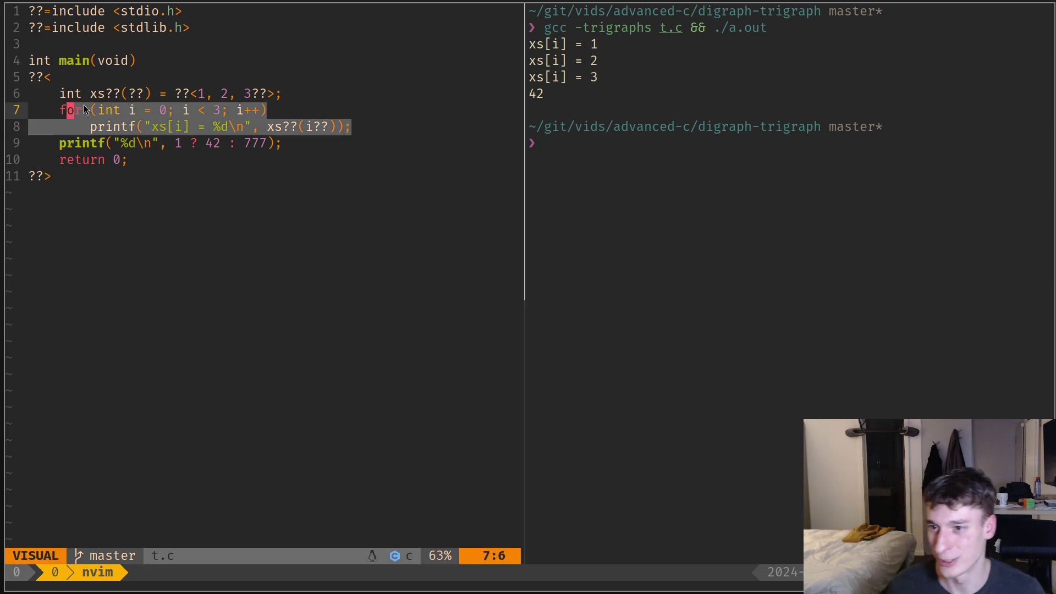
# Step: Highlight the | and backslash equivalents of ??! and ??/ in the trigraph table
pyautogui.click(75, 110)
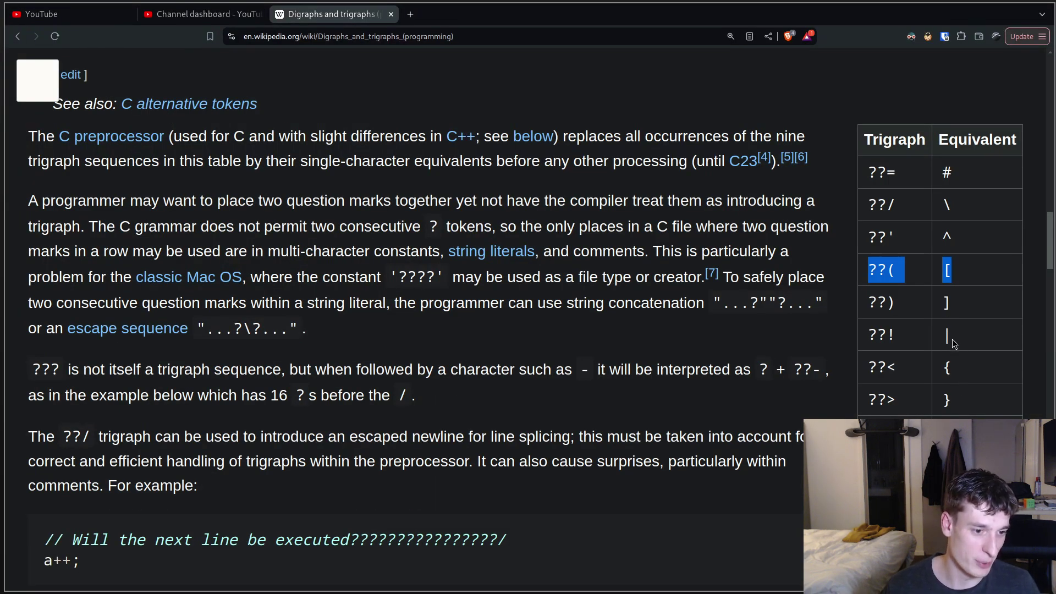
pyautogui.moveTo(953, 336); pyautogui.dragTo(939, 340)
pyautogui.click(974, 322)
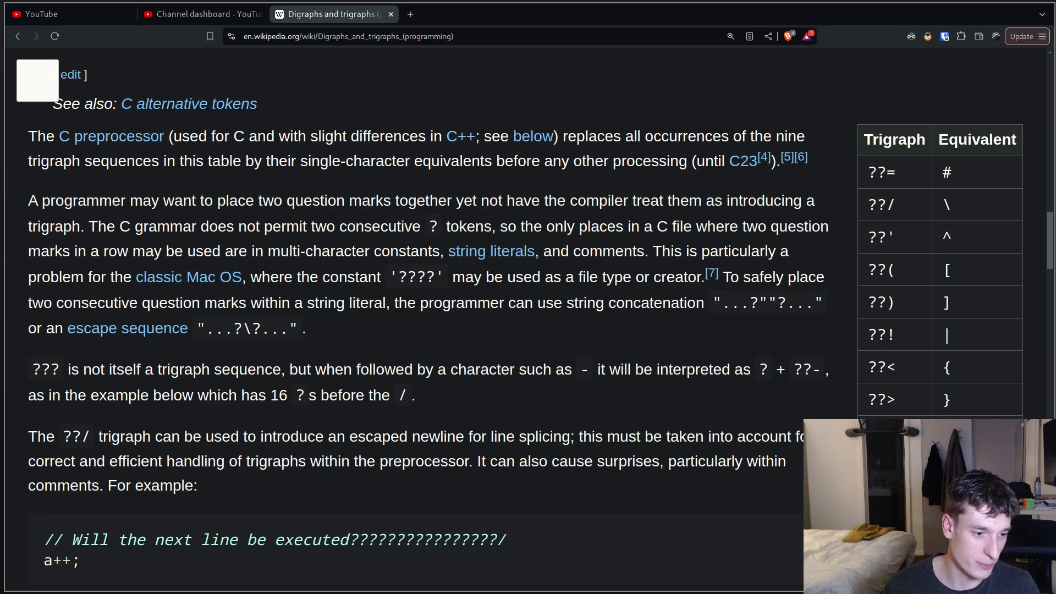
pyautogui.moveTo(947, 207); pyautogui.dragTo(942, 208)
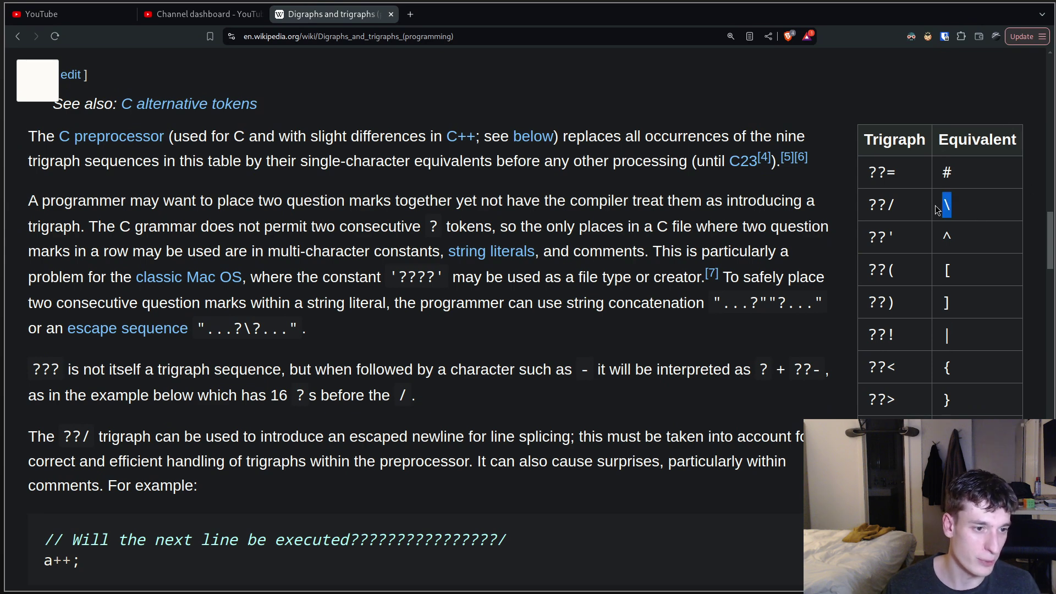
pyautogui.click(972, 207)
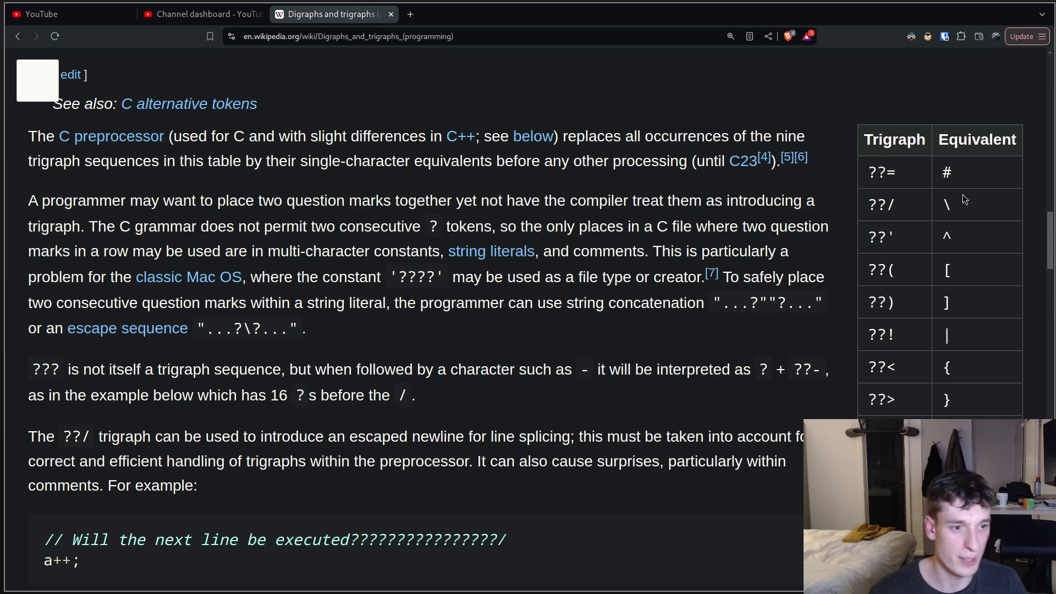
pyautogui.scroll(-3, 651, 431)
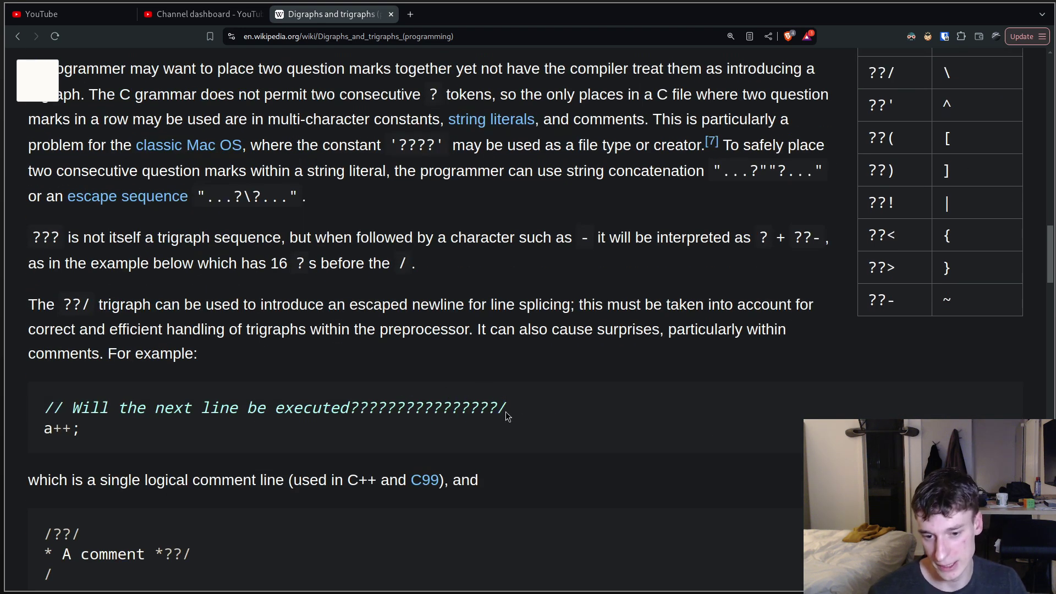
# Step: Highlight the ??/ comment-continuation example and the ??= entry while scrolling toward the digraphs section
pyautogui.moveTo(507, 416); pyautogui.dragTo(368, 408)
pyautogui.moveTo(73, 408)
pyautogui.mouseDown()
pyautogui.moveTo(540, 409)
pyautogui.moveTo(494, 409)
pyautogui.mouseUp()
pyautogui.click(487, 410)
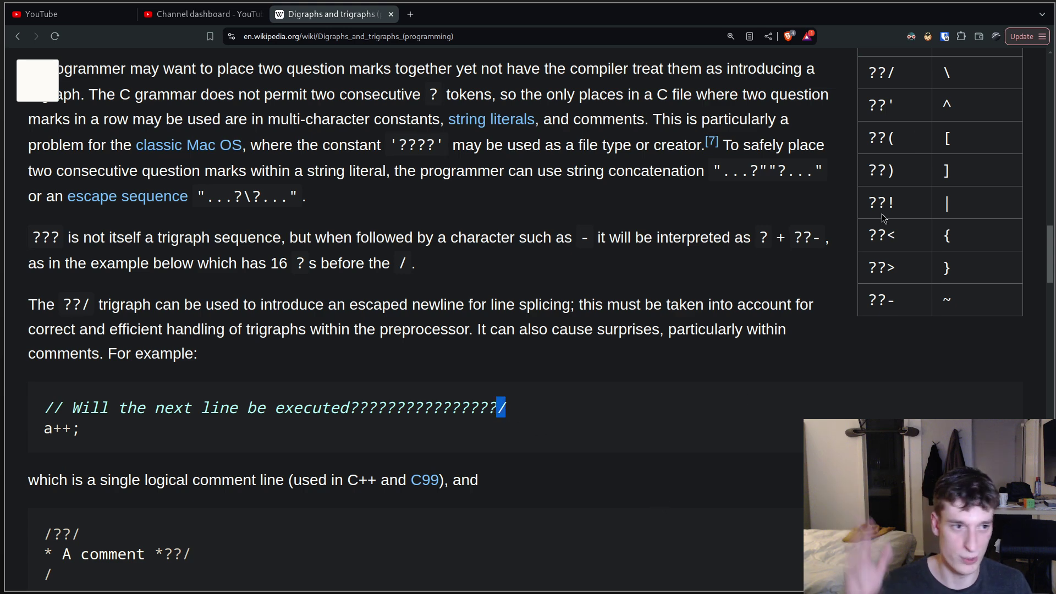
pyautogui.scroll(3, 882, 214)
pyautogui.moveTo(958, 207); pyautogui.dragTo(913, 208)
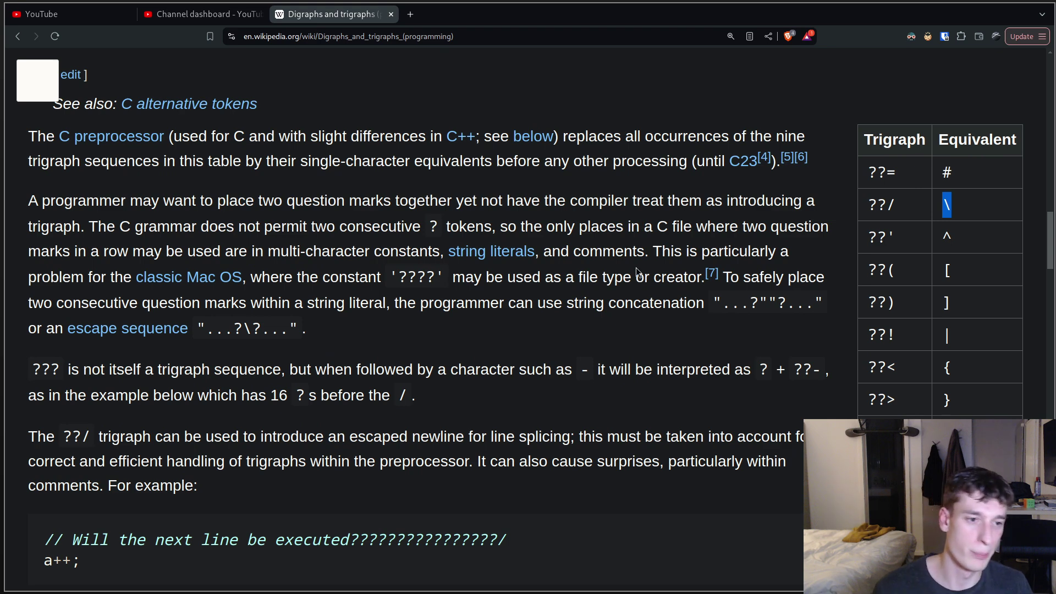
pyautogui.moveTo(894, 172); pyautogui.dragTo(868, 176)
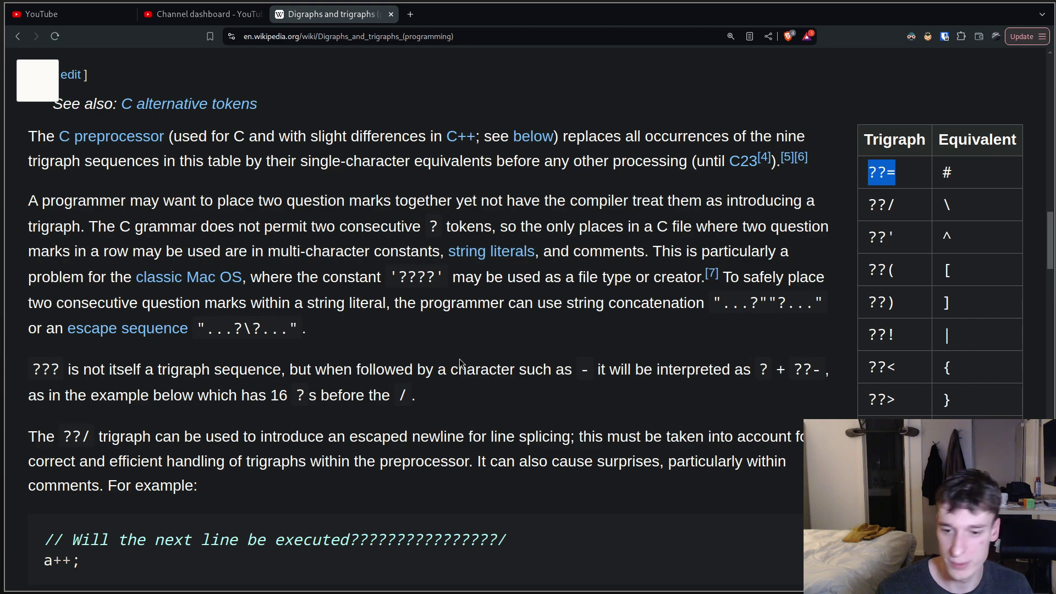
pyautogui.scroll(-3, 553, 353)
pyautogui.scroll(2, 577, 330)
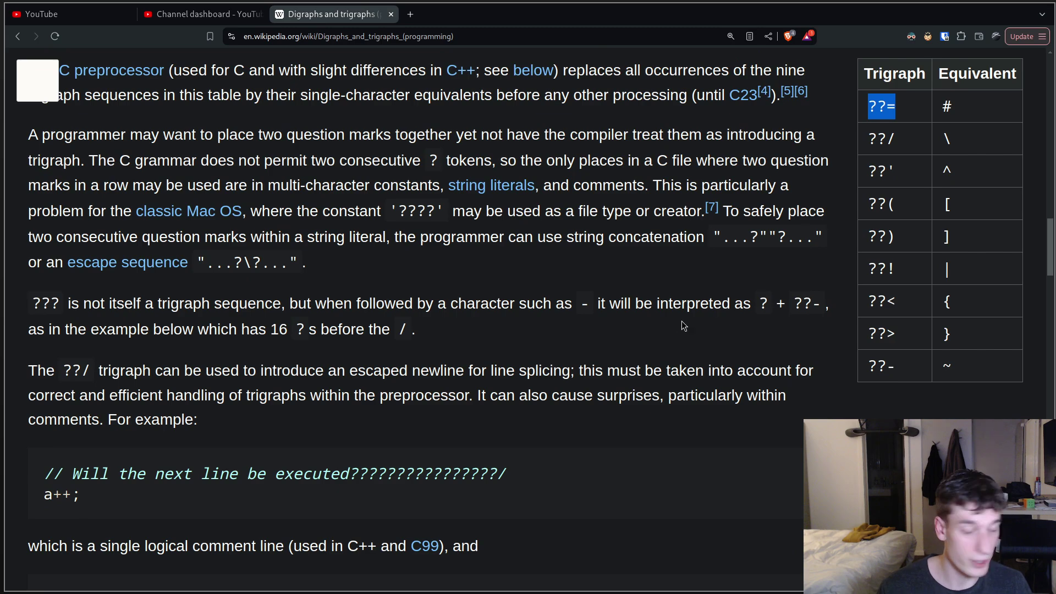
pyautogui.scroll(-5, 691, 326)
pyautogui.scroll(-2, 692, 322)
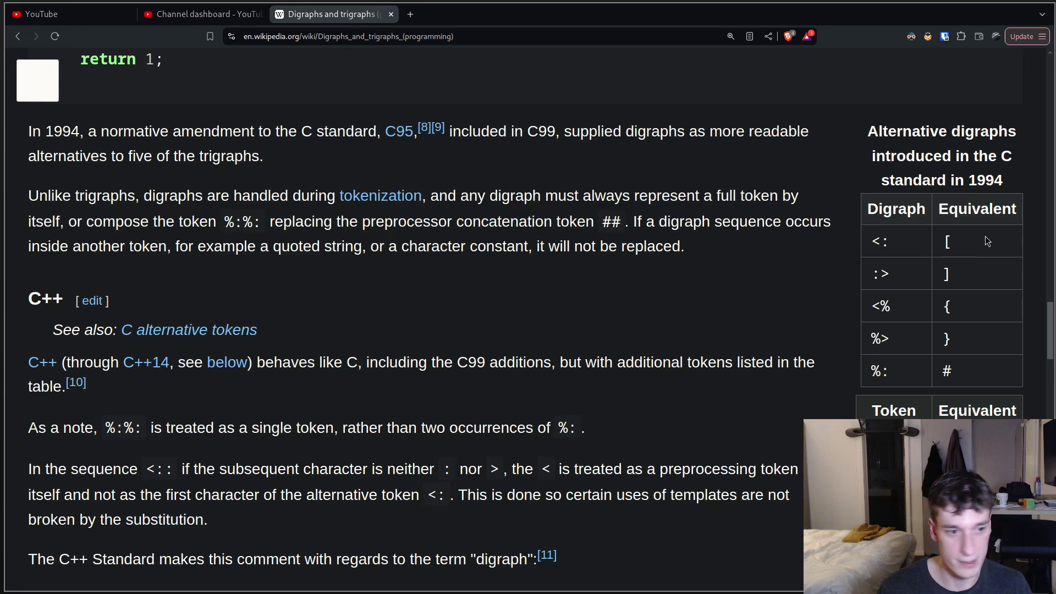
# Step: Highlight the Digraph header and the <: entry for [, then switch back to nvim and the terminal
pyautogui.moveTo(873, 208); pyautogui.dragTo(918, 208)
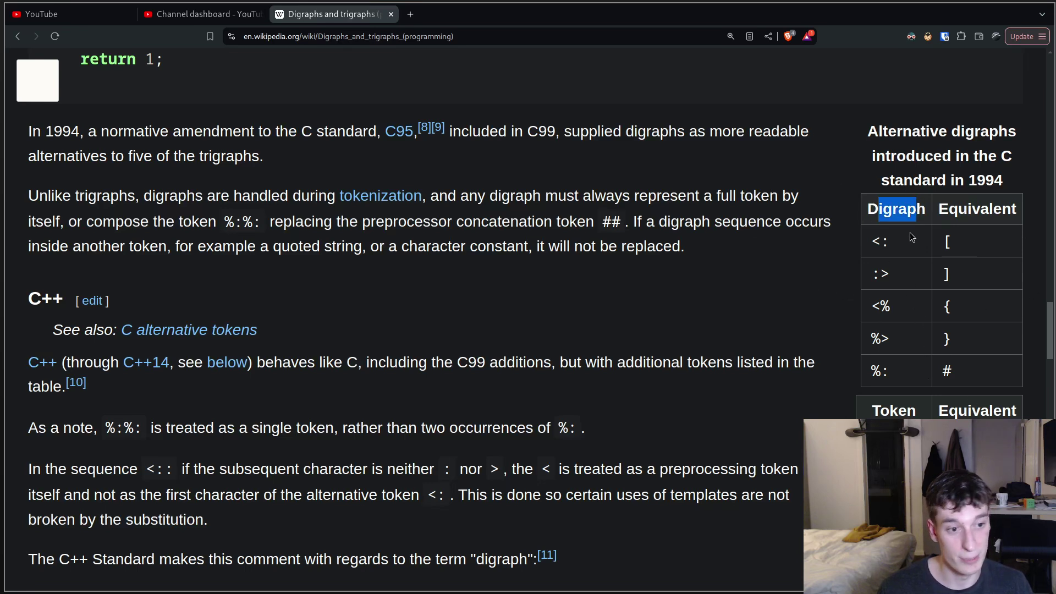
pyautogui.moveTo(911, 237); pyautogui.dragTo(872, 243)
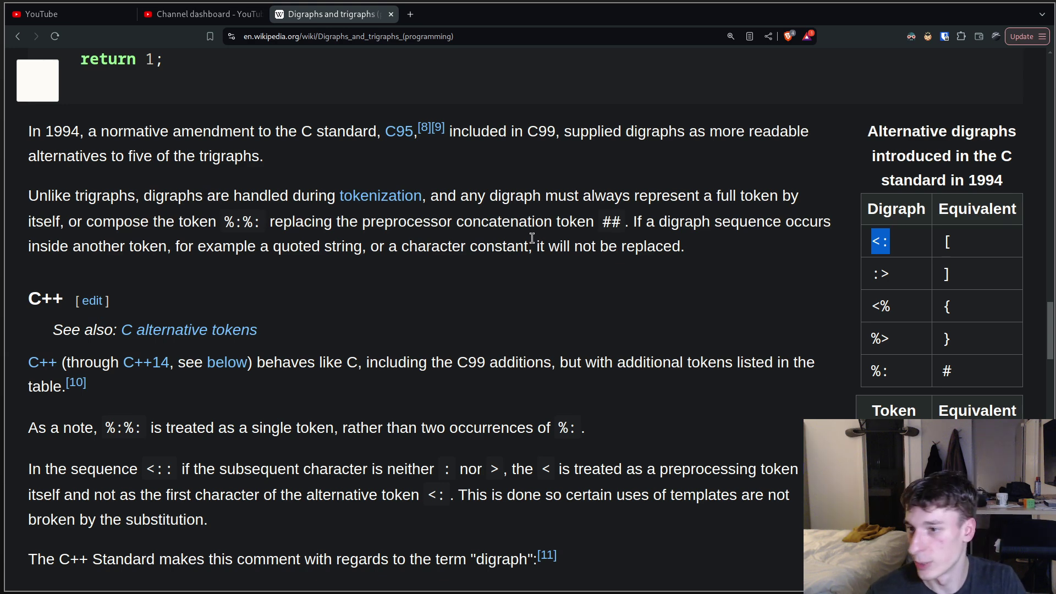
pyautogui.hotkey('alt', 'Tab')
pyautogui.press('u')
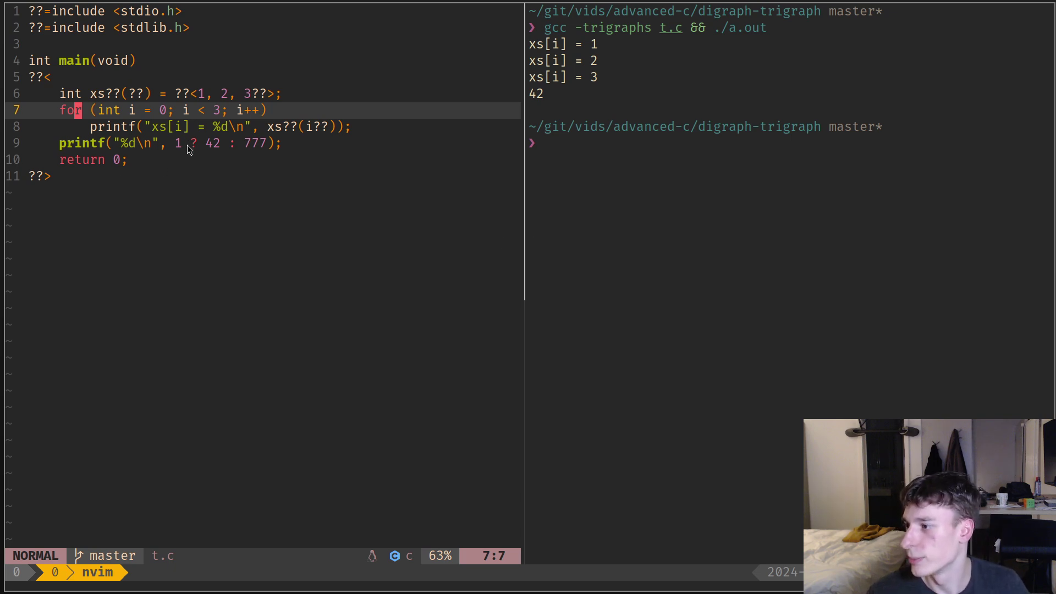
# Step: Rewrite main's ??< on line 5 and ??> on line 11 as the digraphs <% and %>
pyautogui.click(145, 94)
pyautogui.press('k')
pyautogui.press('k')
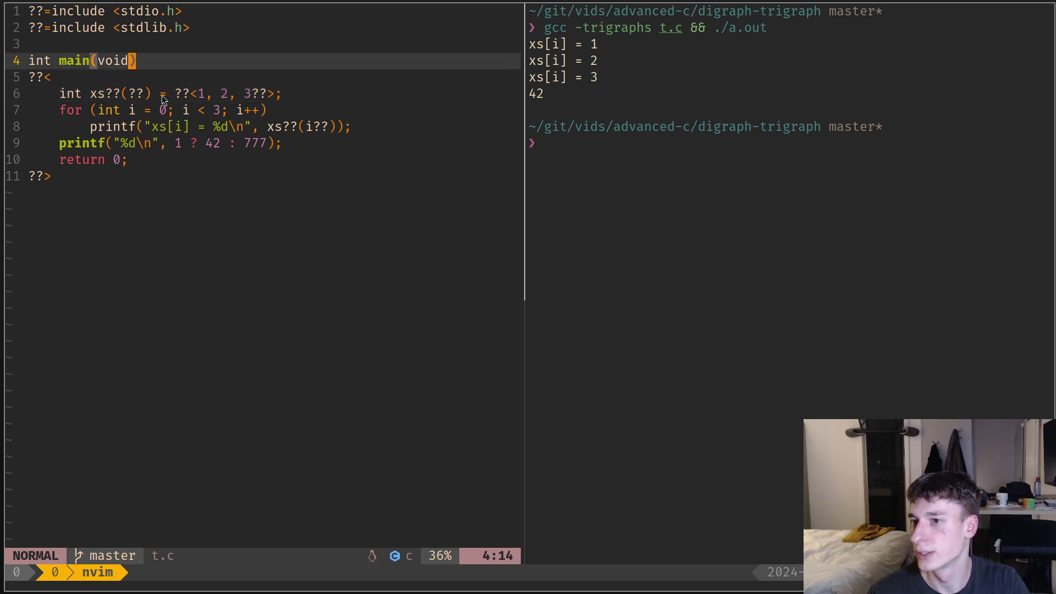
pyautogui.press('j')
pyautogui.press('0')
pyautogui.press('c')
pyautogui.press('c')
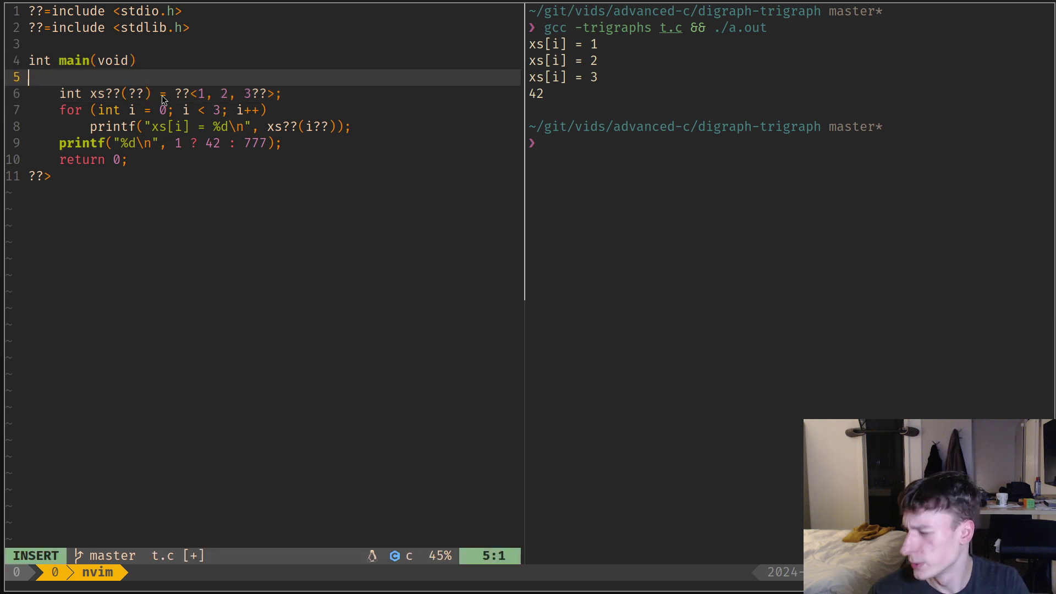
pyautogui.write('<%')
pyautogui.press('Escape')
pyautogui.press('j')
pyautogui.press('G')
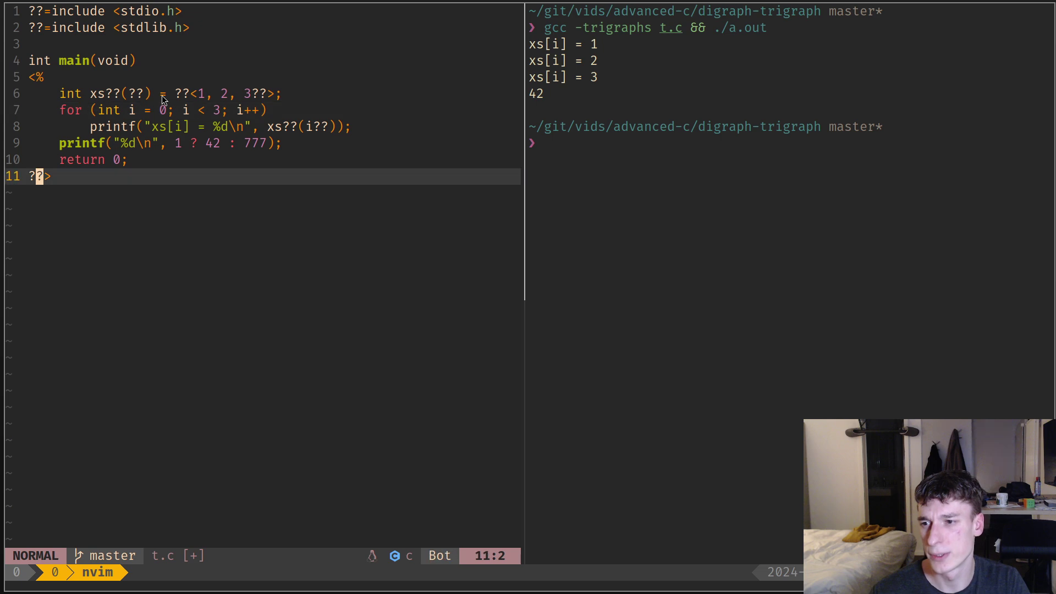
pyautogui.press('0')
pyautogui.press('c')
pyautogui.press('c')
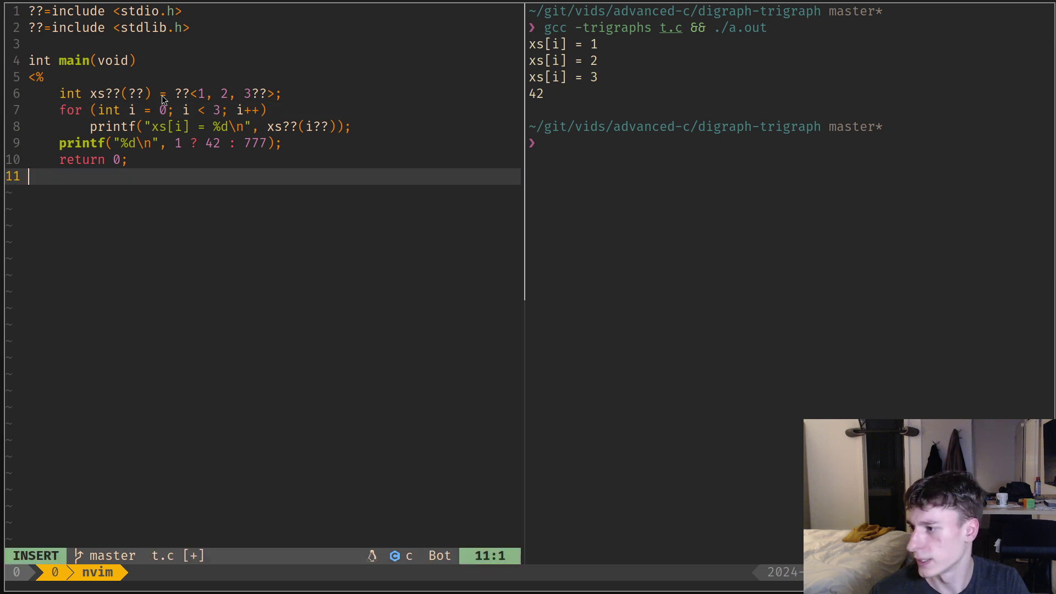
pyautogui.write('%>')
pyautogui.press('Escape')
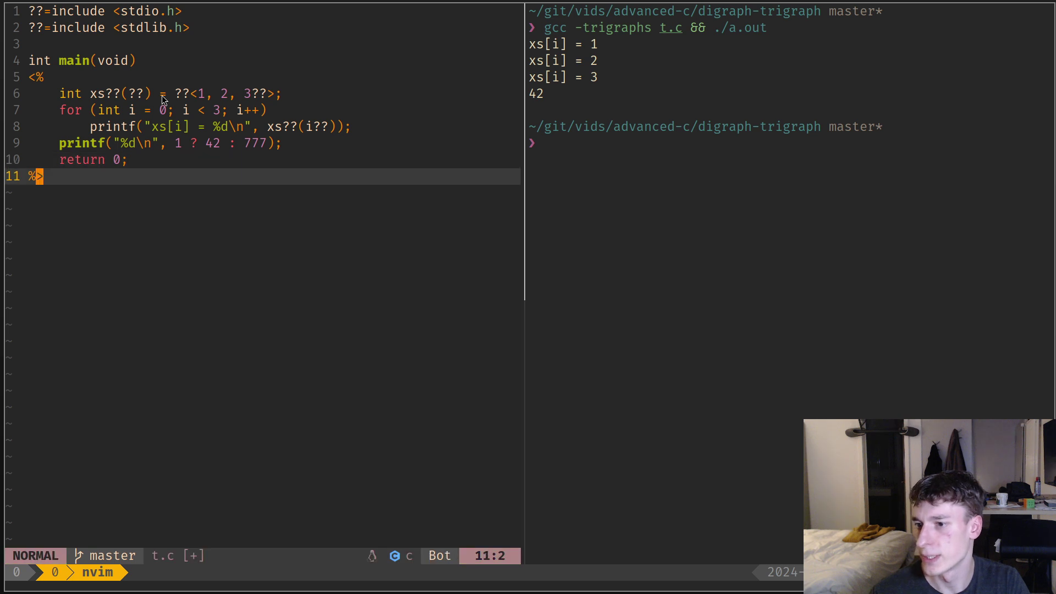
# Step: Replace the ??(??) array brackets after xs on line 6 with <::> and check them
pyautogui.press('k')
pyautogui.press('k')
pyautogui.press('k')
pyautogui.press('k')
pyautogui.press('l')
pyautogui.press('l')
pyautogui.press('l')
pyautogui.press('l')
pyautogui.press('l')
pyautogui.press('l')
pyautogui.press('l')
pyautogui.press('l')
pyautogui.press('h')
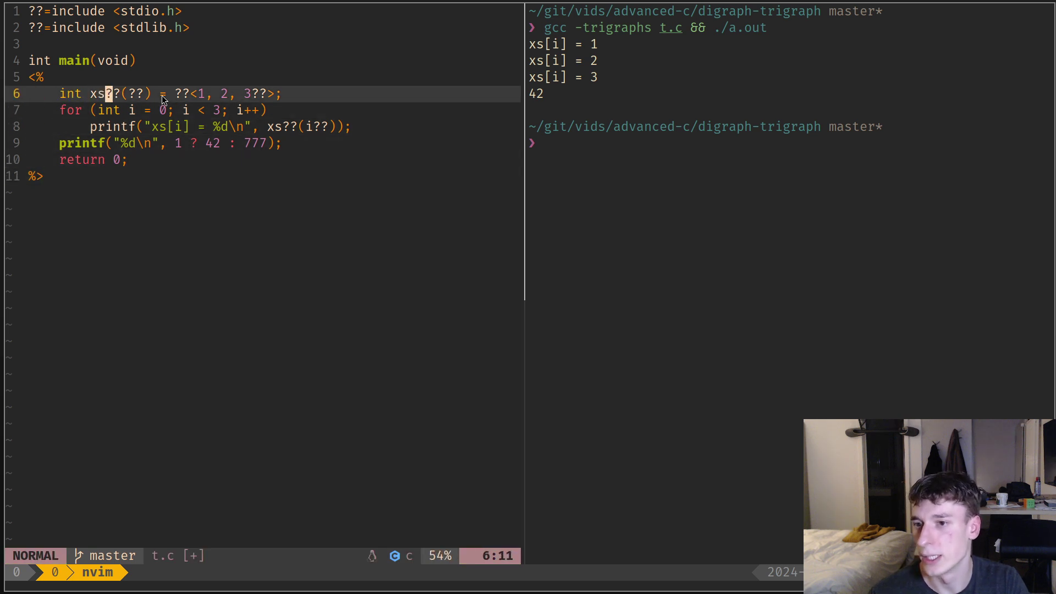
pyautogui.press('v')
pyautogui.press('e')
pyautogui.press('c')
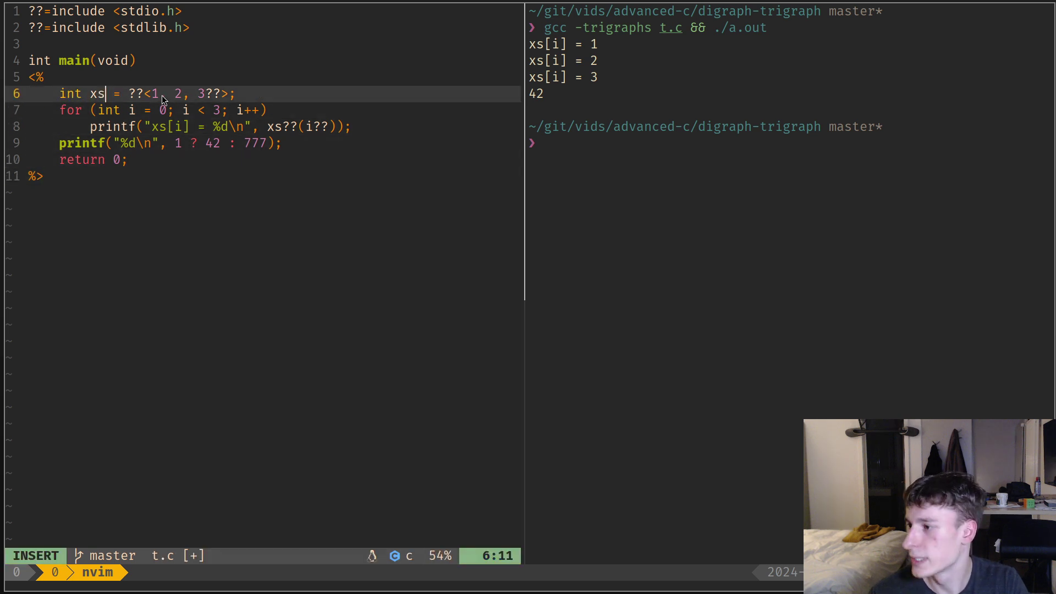
pyautogui.write('<:')
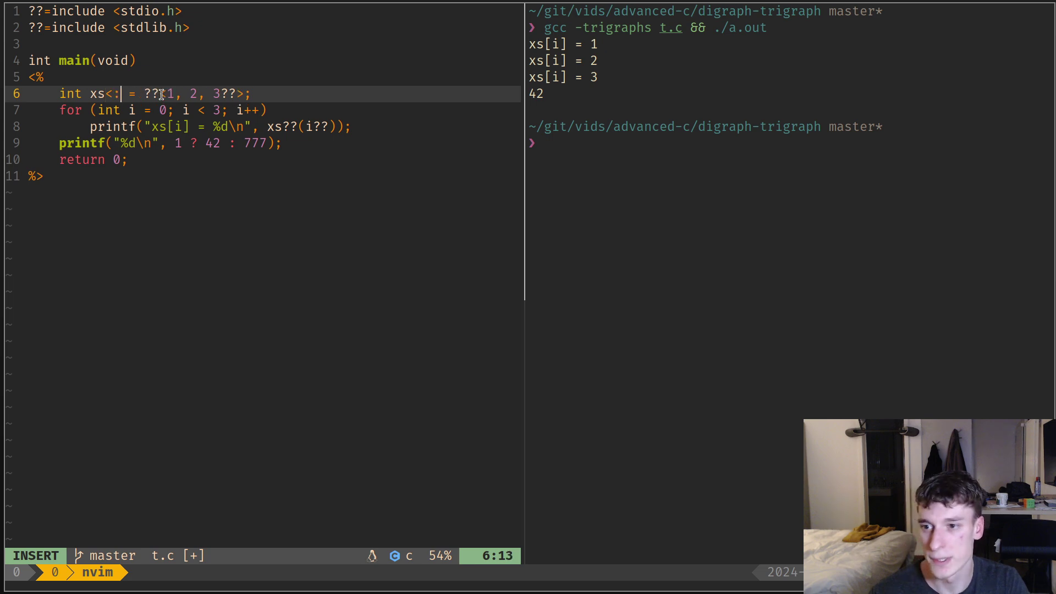
pyautogui.write(':>')
pyautogui.press('Escape')
pyautogui.press('v')
pyautogui.press('h')
pyautogui.press('h')
pyautogui.press('h')
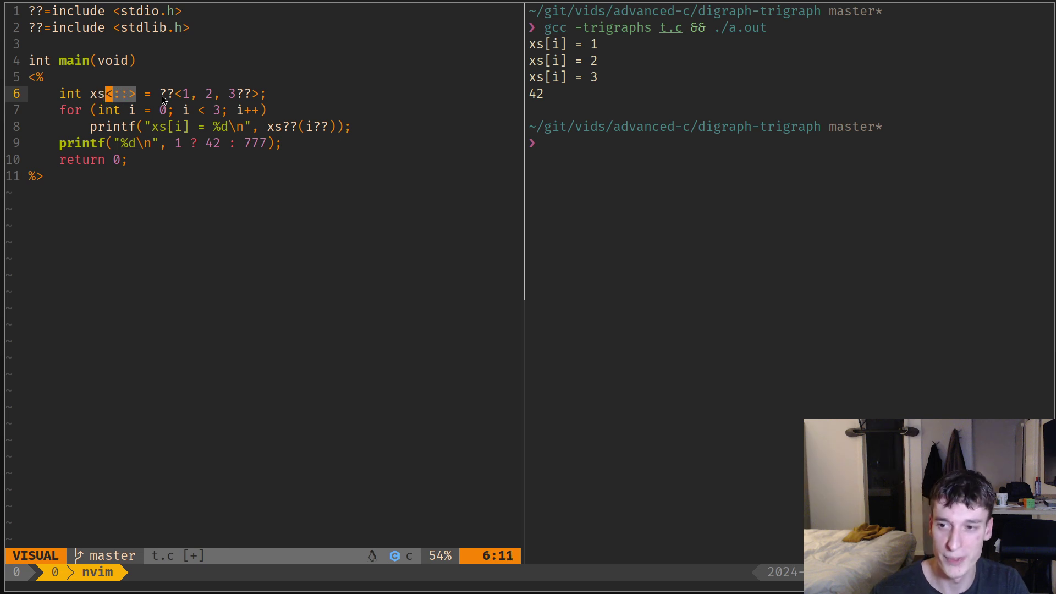
pyautogui.press('Escape')
pyautogui.press('v')
pyautogui.press('l')
pyautogui.press('l')
pyautogui.press('l')
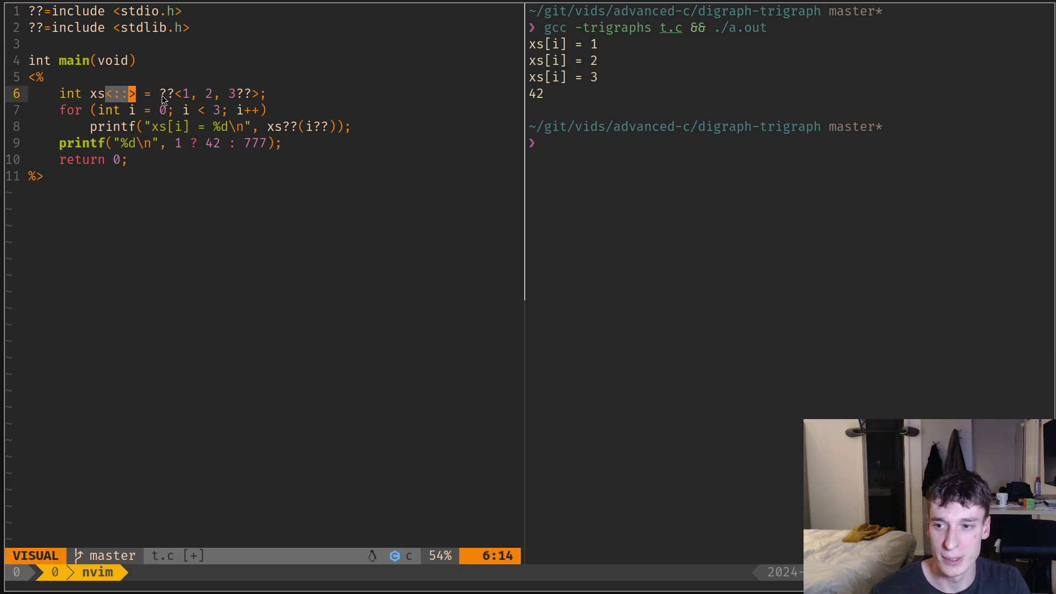
pyautogui.press('Escape')
# Step: Replace the initializer's ??< and ??> around 1, 2, 3 with <% and %>
pyautogui.press('l')
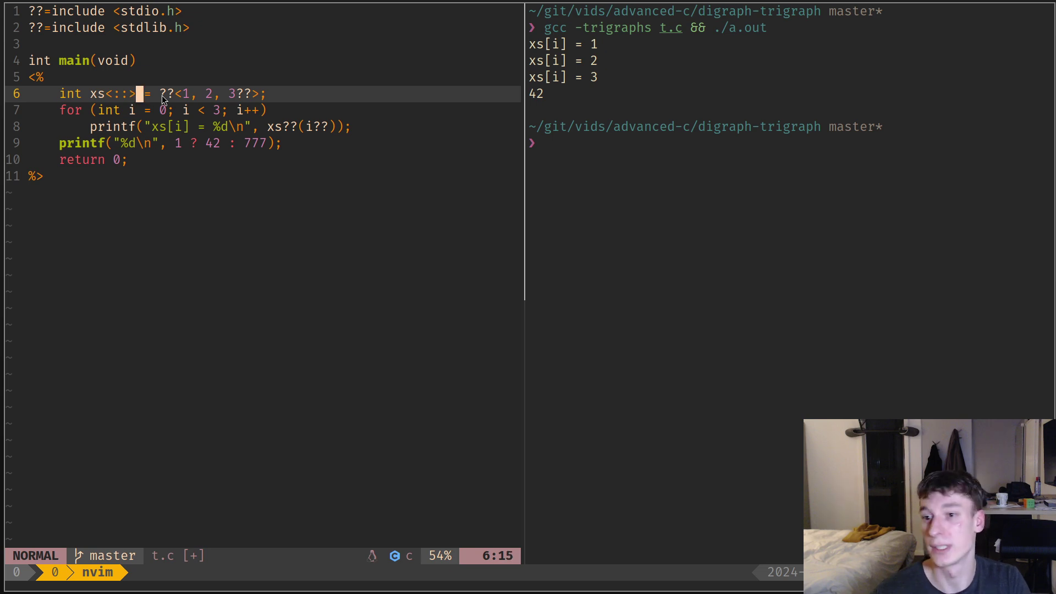
pyautogui.press('l')
pyautogui.press('l')
pyautogui.press('l')
pyautogui.press('l')
pyautogui.press('l')
pyautogui.press('a')
pyautogui.press('BackSpace')
pyautogui.press('BackSpace')
pyautogui.press('BackSpace')
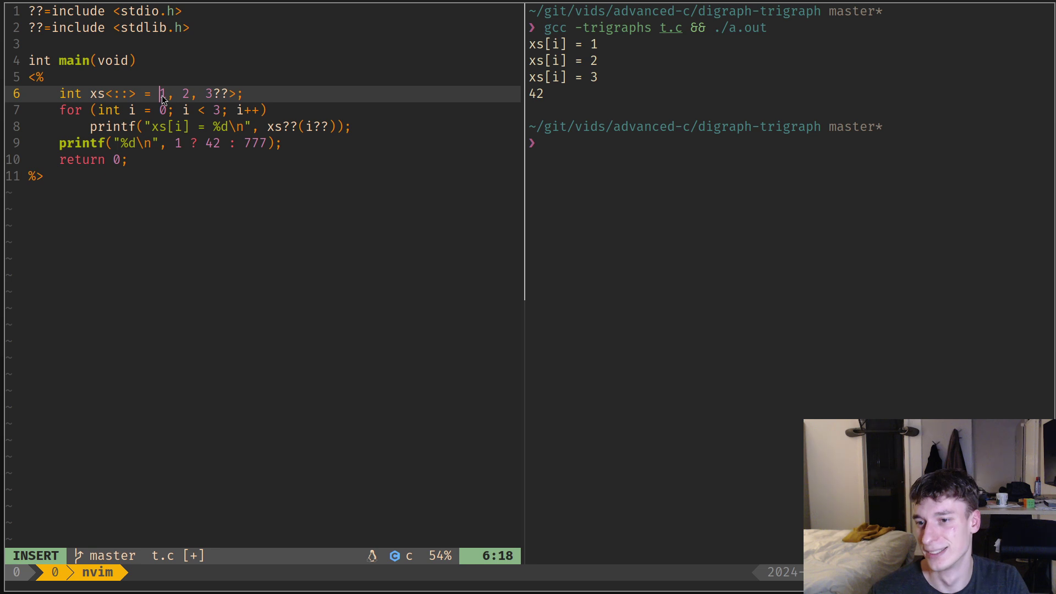
pyautogui.write('<%')
pyautogui.press('Escape')
pyautogui.press('l')
pyautogui.press('l')
pyautogui.press('l')
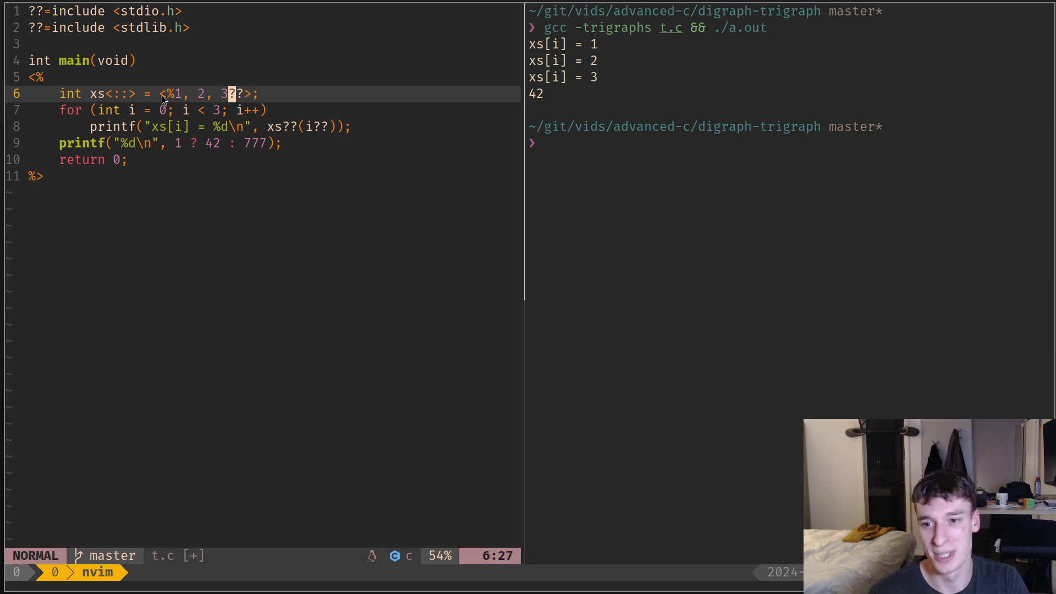
pyautogui.press('v')
pyautogui.press('l')
pyautogui.press('l')
pyautogui.press('l')
pyautogui.write('c%>;')
pyautogui.press('Escape')
# Step: Rewrite xs??(i??) on line 8 as xs<:i:>, save the file, and recall the gcc command
pyautogui.press('k')
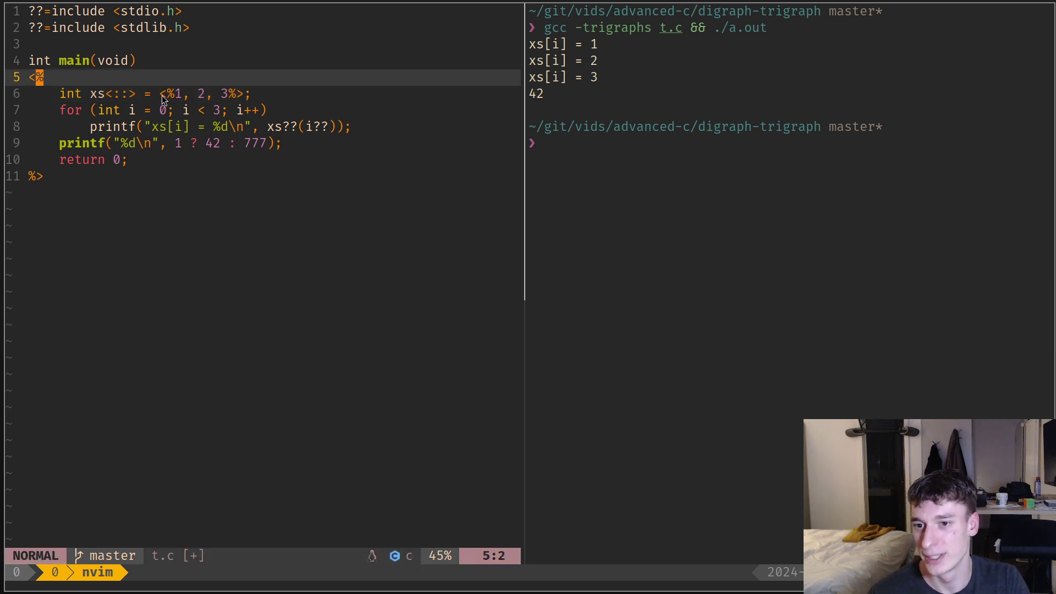
pyautogui.press('j')
pyautogui.press('j')
pyautogui.press('j')
pyautogui.press('l')
pyautogui.press('l')
pyautogui.press('l')
pyautogui.press('l')
pyautogui.press('v')
pyautogui.press('l')
pyautogui.press('l')
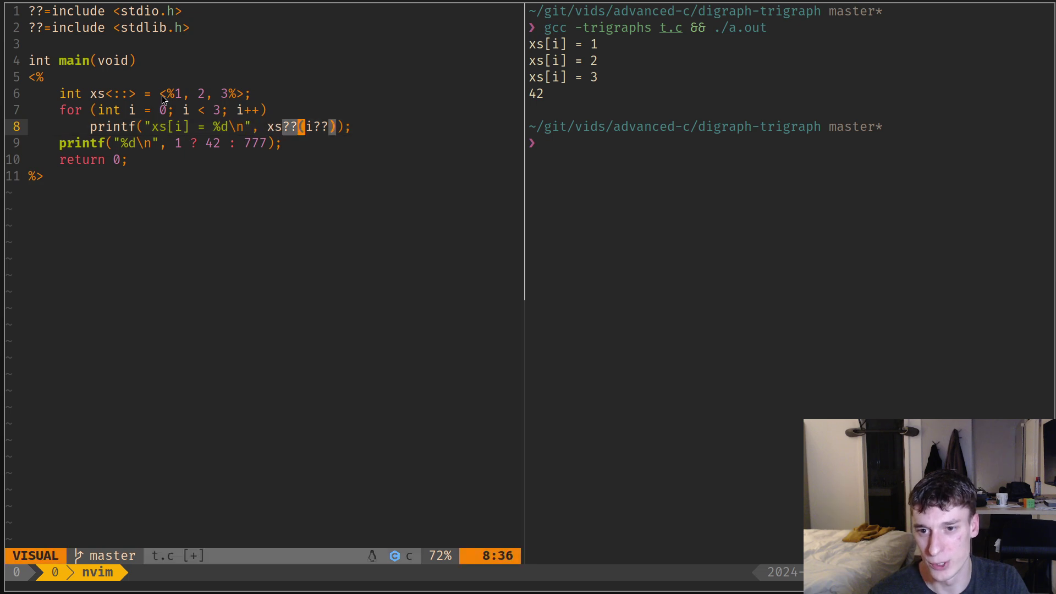
pyautogui.write('c<:')
pyautogui.press('BackSpace')
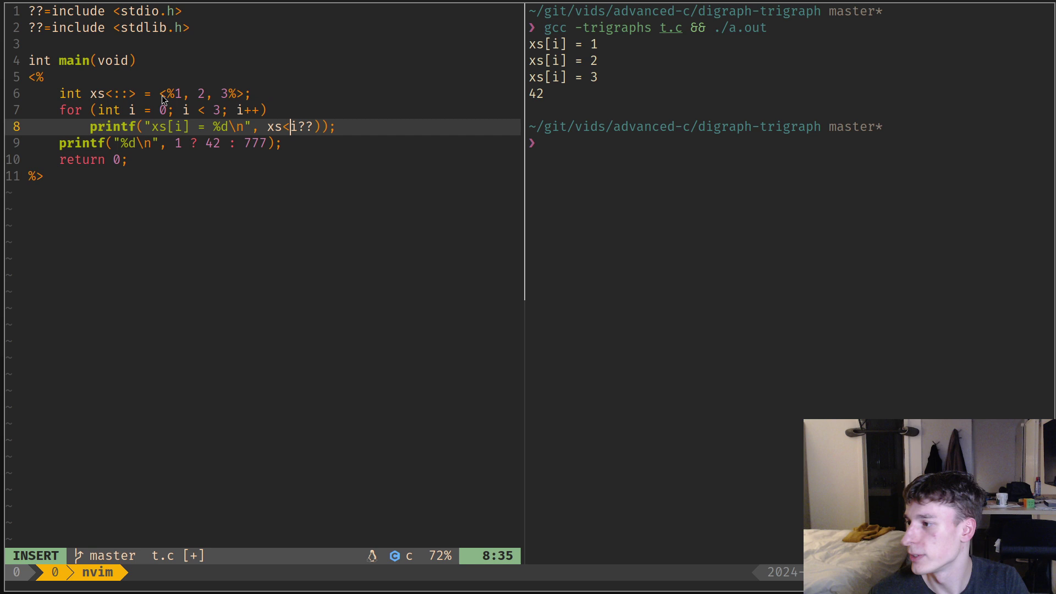
pyautogui.write(':')
pyautogui.press('Escape')
pyautogui.press('l')
pyautogui.press('l')
pyautogui.press('l')
pyautogui.press('h')
pyautogui.press('v')
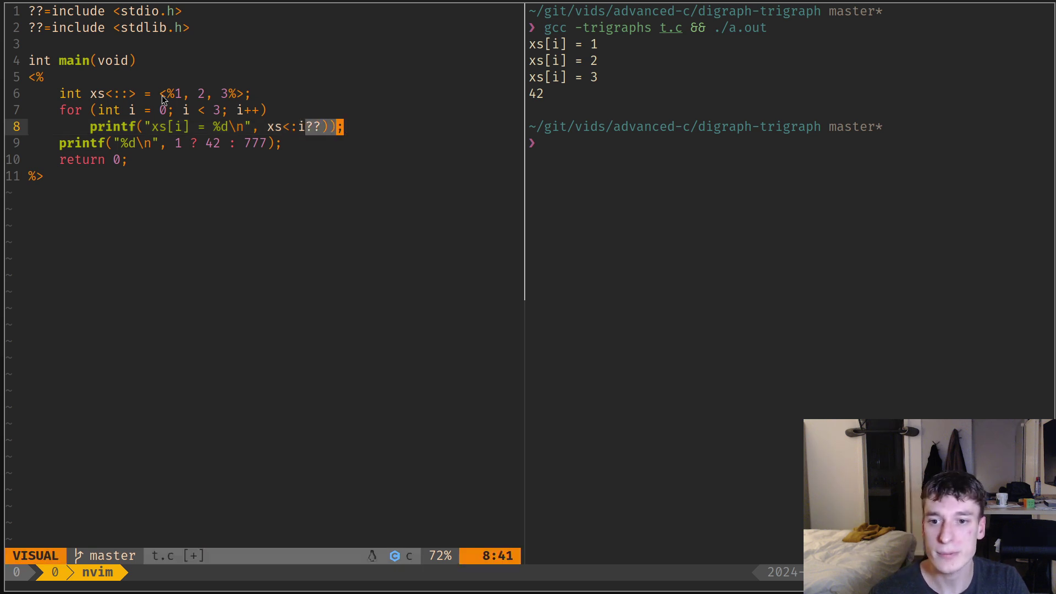
pyautogui.press('l')
pyautogui.press('l')
pyautogui.write('c:>?')
pyautogui.press('BackSpace')
pyautogui.press('Escape')
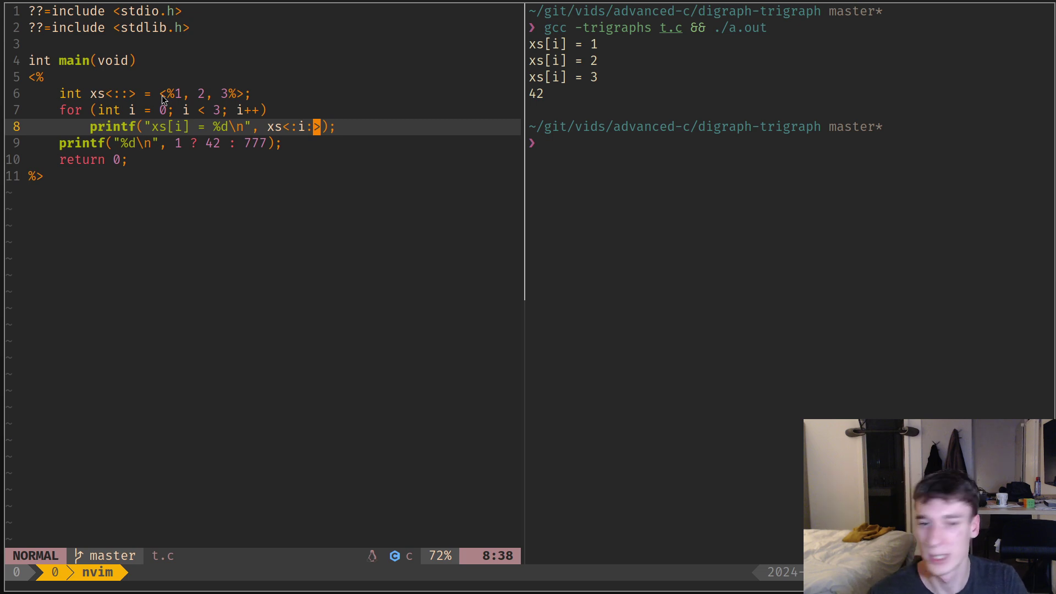
pyautogui.hotkey('ctrl', 'l')
pyautogui.press('Up')
# Step: Replace ??= with the %: digraph on both include lines via a block selection and save t.c
pyautogui.press('Return')
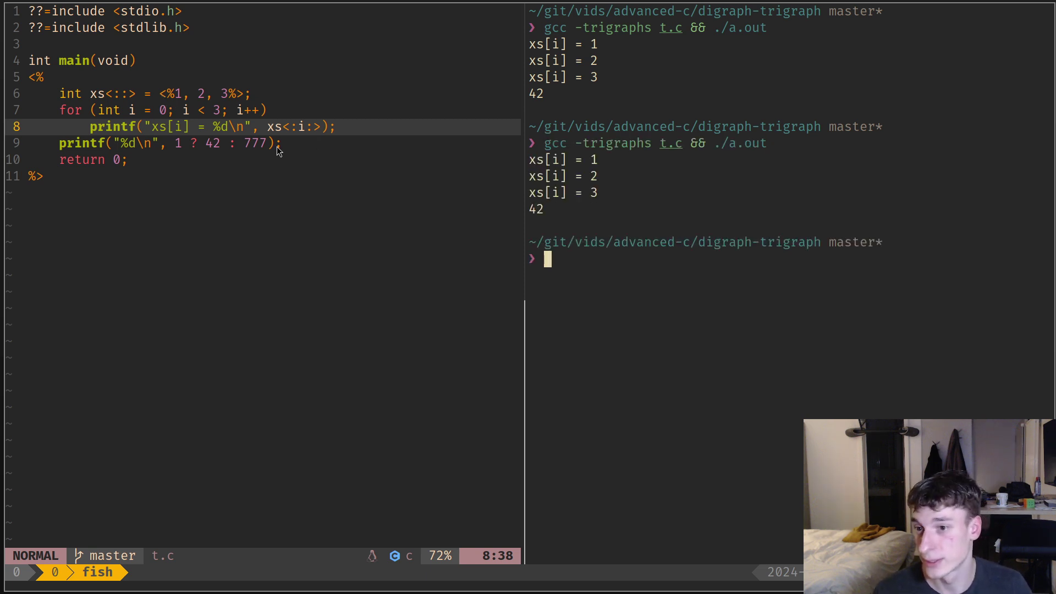
pyautogui.moveTo(148, 190); pyautogui.dragTo(50, 75)
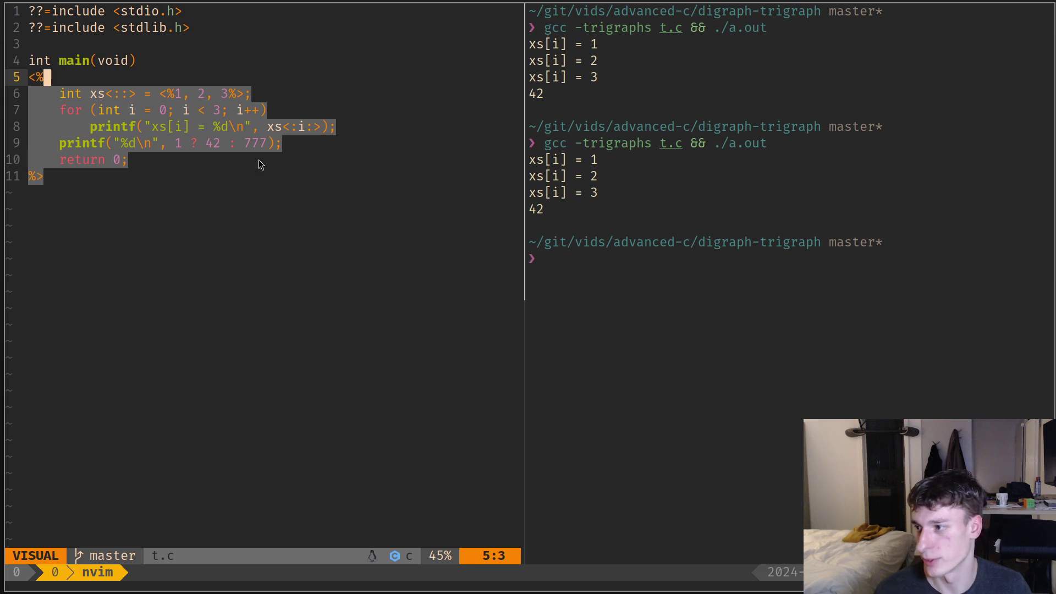
pyautogui.click(44, 17)
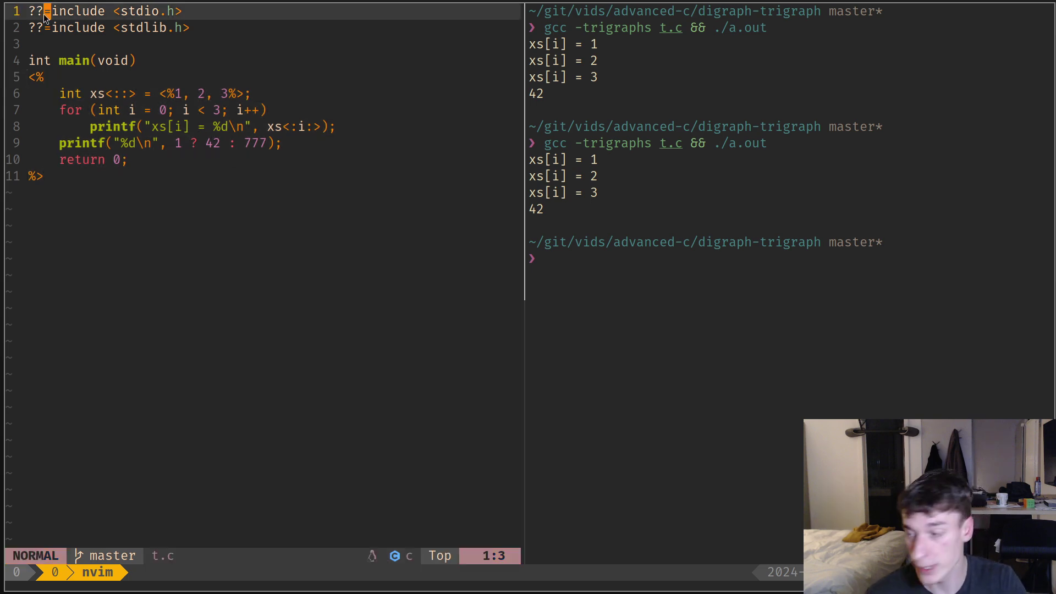
pyautogui.press('0')
pyautogui.hotkey('ctrl', 'v')
pyautogui.write('jl')
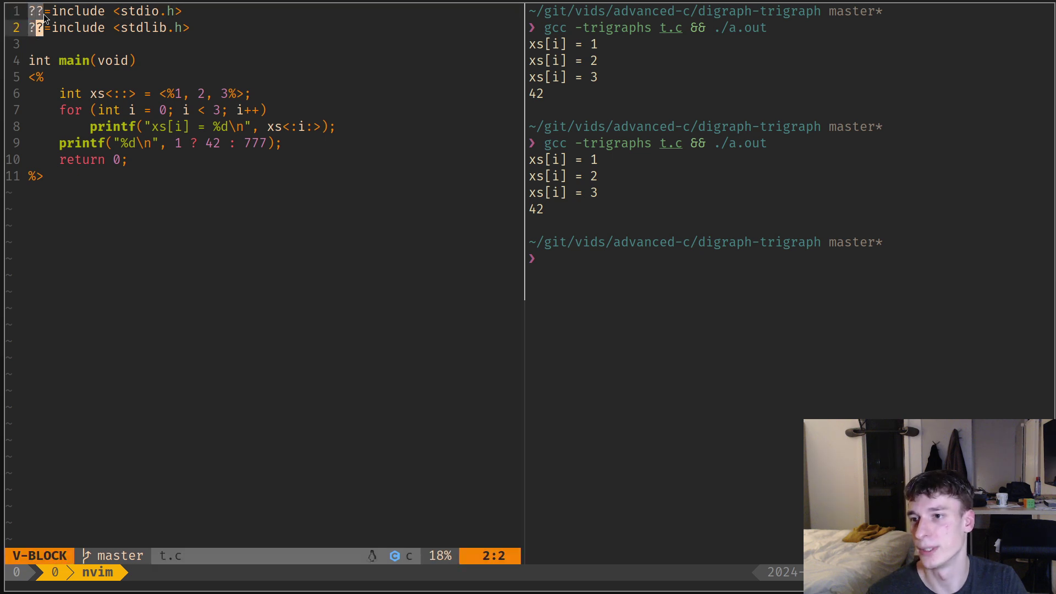
pyautogui.write('lc%:')
pyautogui.press('Escape')
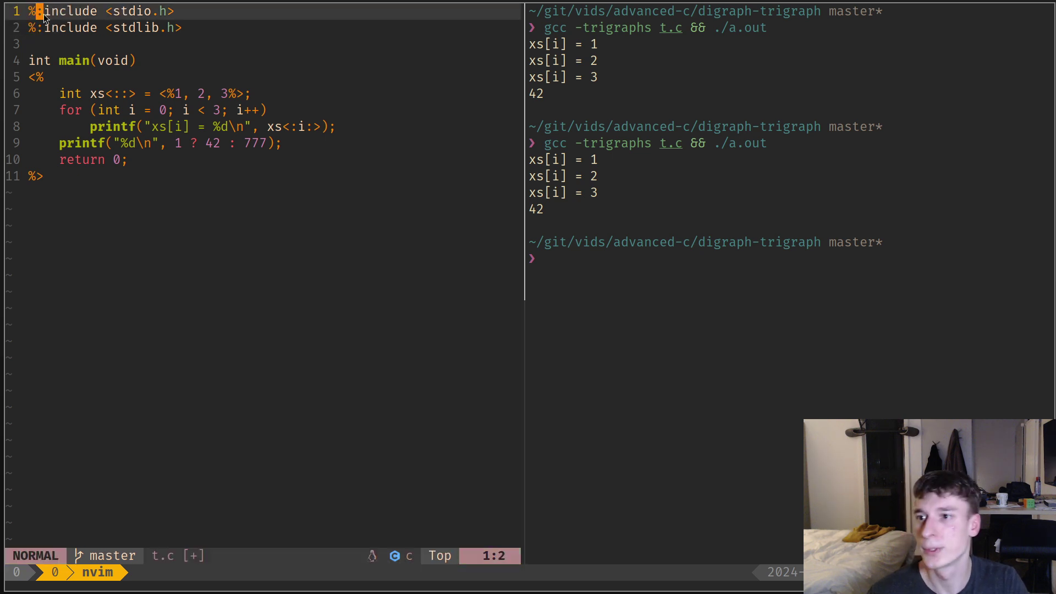
pyautogui.write(':w')
pyautogui.press('Return')
# Step: Rerun gcc -trigraphs, still printing 1, 2, 3, 42, then return to the Wikipedia article
pyautogui.hotkey('ctrl', 'l')
pyautogui.press('Up')
pyautogui.press('Return')
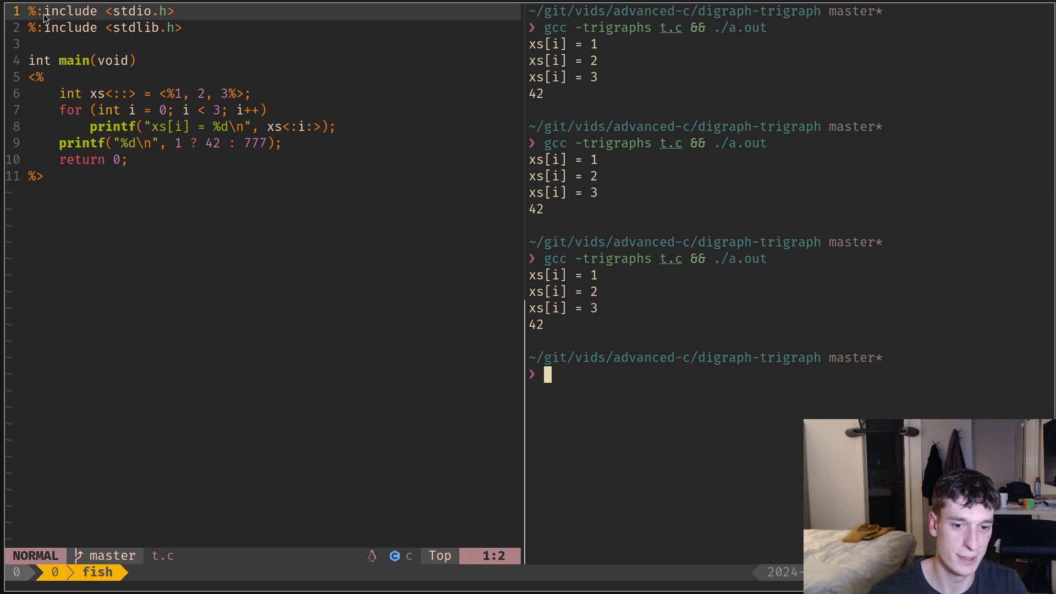
pyautogui.hotkey('ctrl', 'h')
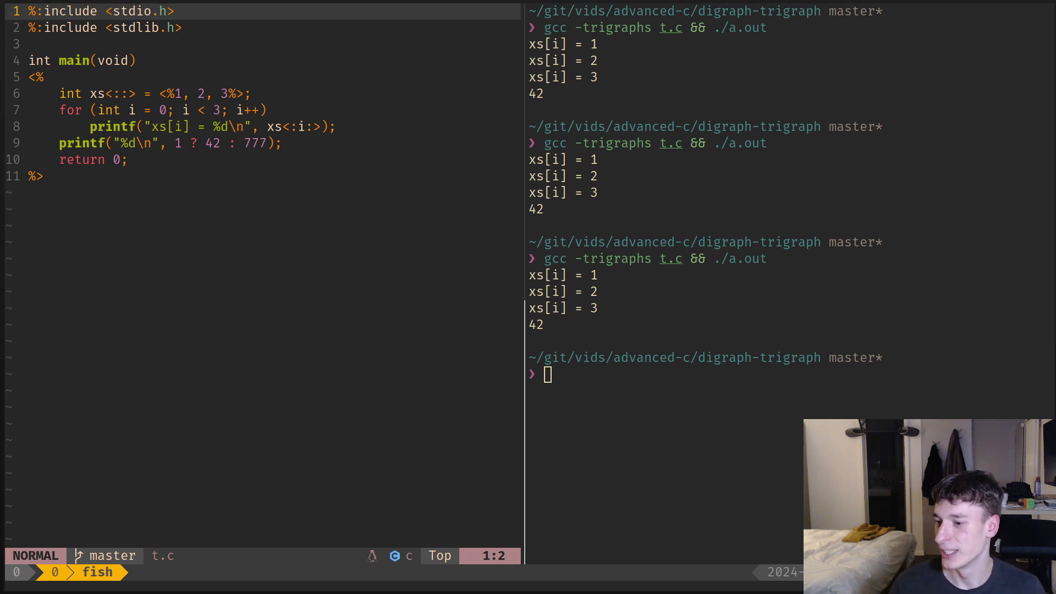
pyautogui.press('super+2')
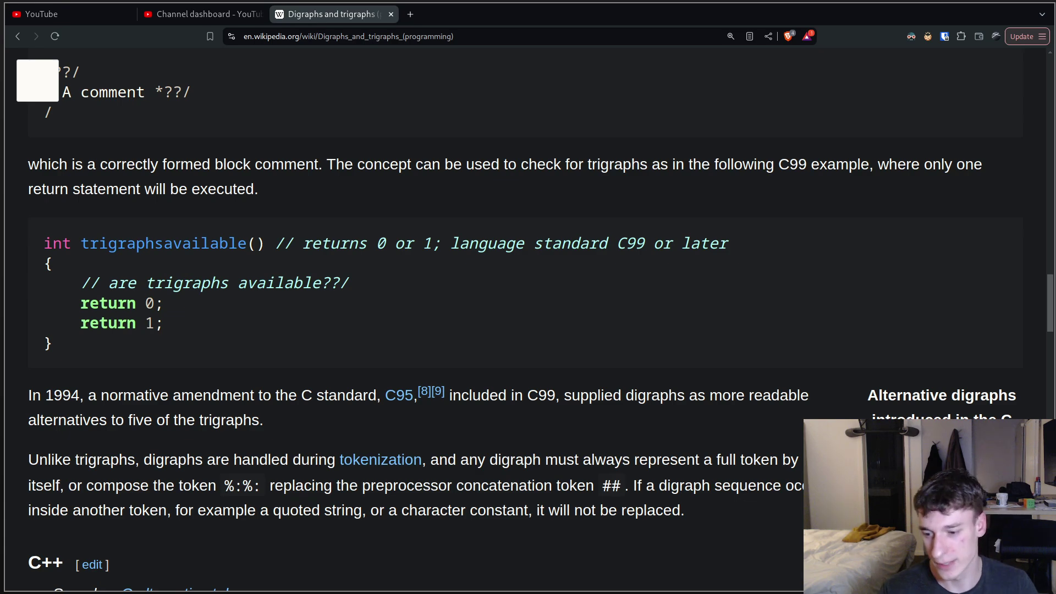
pyautogui.scroll(-3, 65, 426)
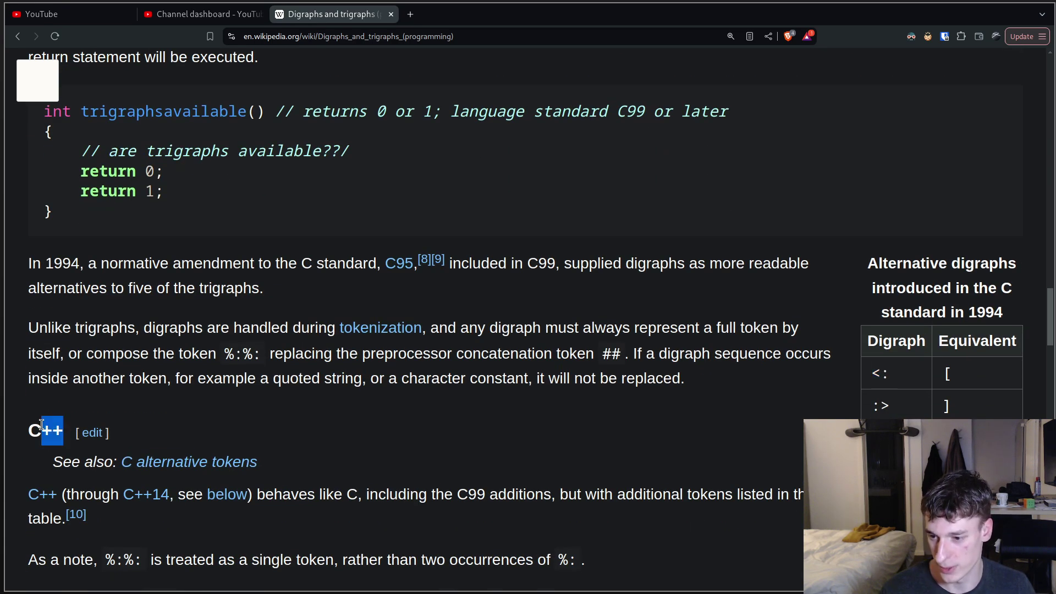
pyautogui.moveTo(65, 426); pyautogui.dragTo(28, 430)
pyautogui.scroll(-3, 918, 250)
pyautogui.scroll(-3, 919, 250)
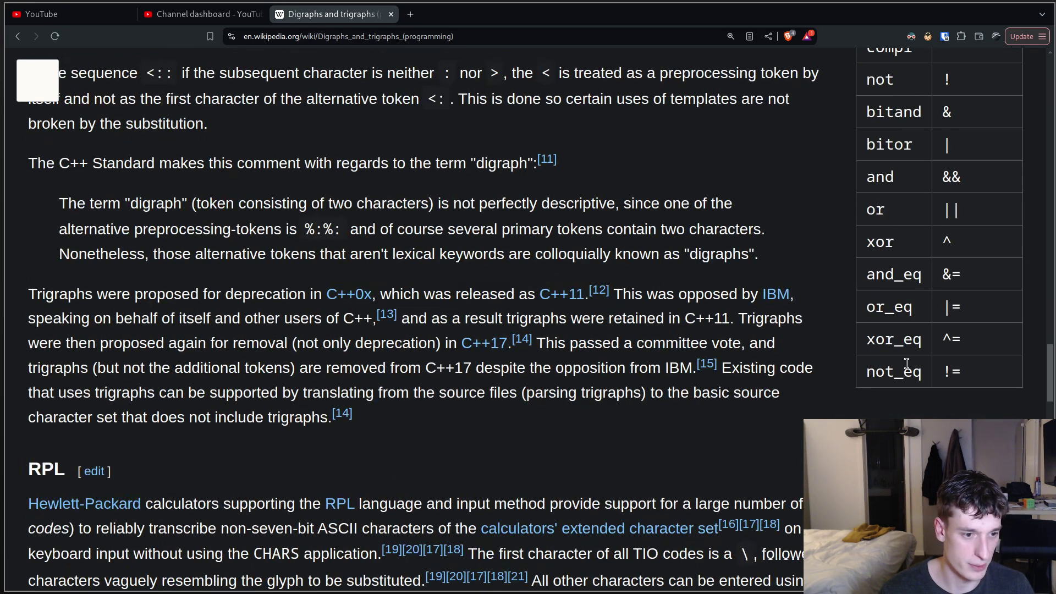
pyautogui.scroll(2, 918, 251)
pyautogui.doubleClick(879, 252)
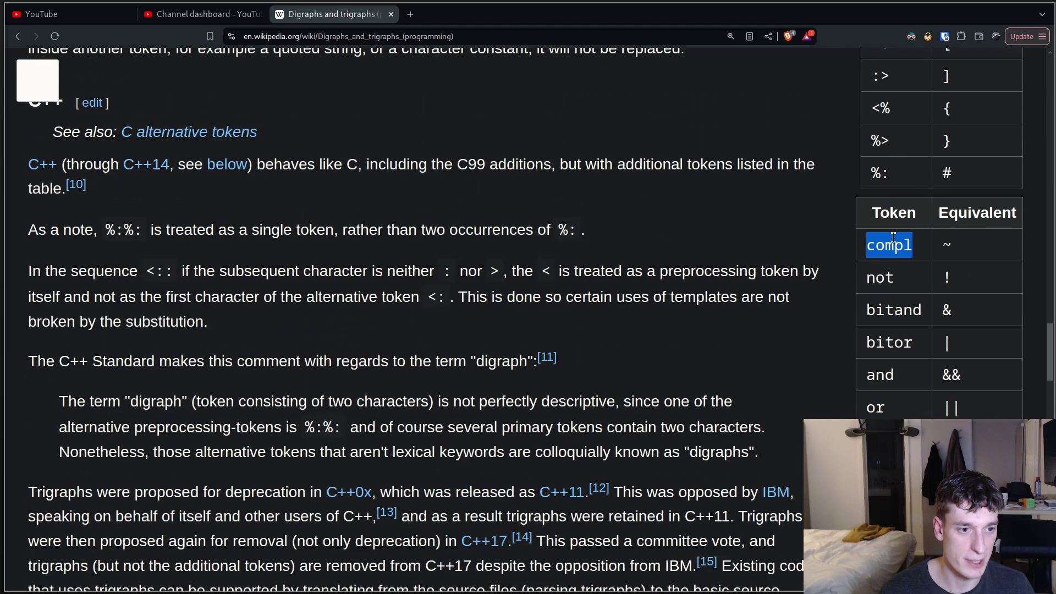
pyautogui.scroll(2, 885, 244)
pyautogui.moveTo(906, 307); pyautogui.dragTo(869, 191)
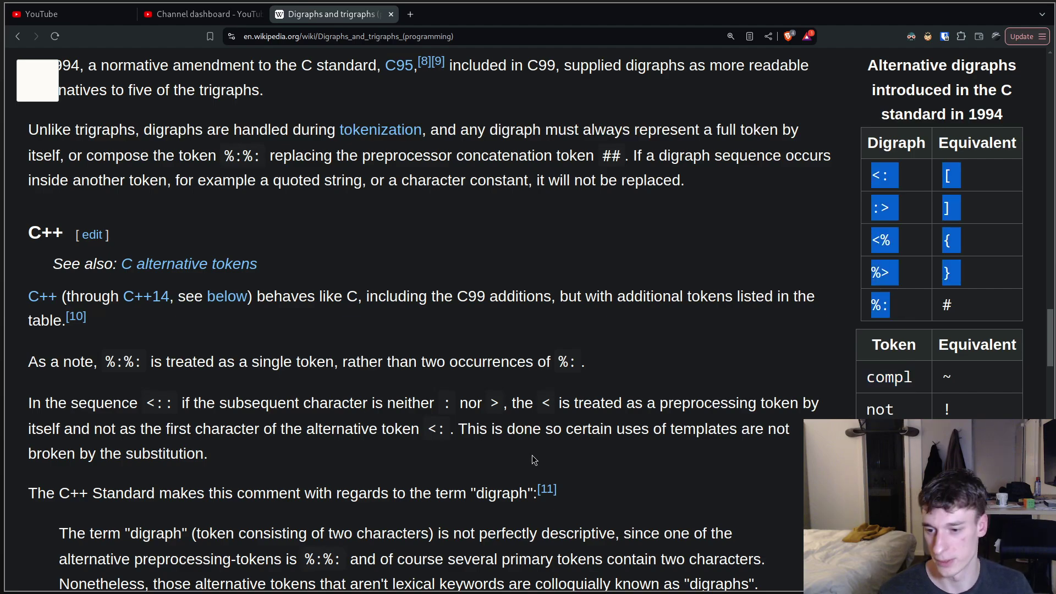
pyautogui.scroll(-5, 610, 446)
pyautogui.scroll(-2, 533, 453)
pyautogui.scroll(5, 533, 452)
pyautogui.scroll(2, 533, 452)
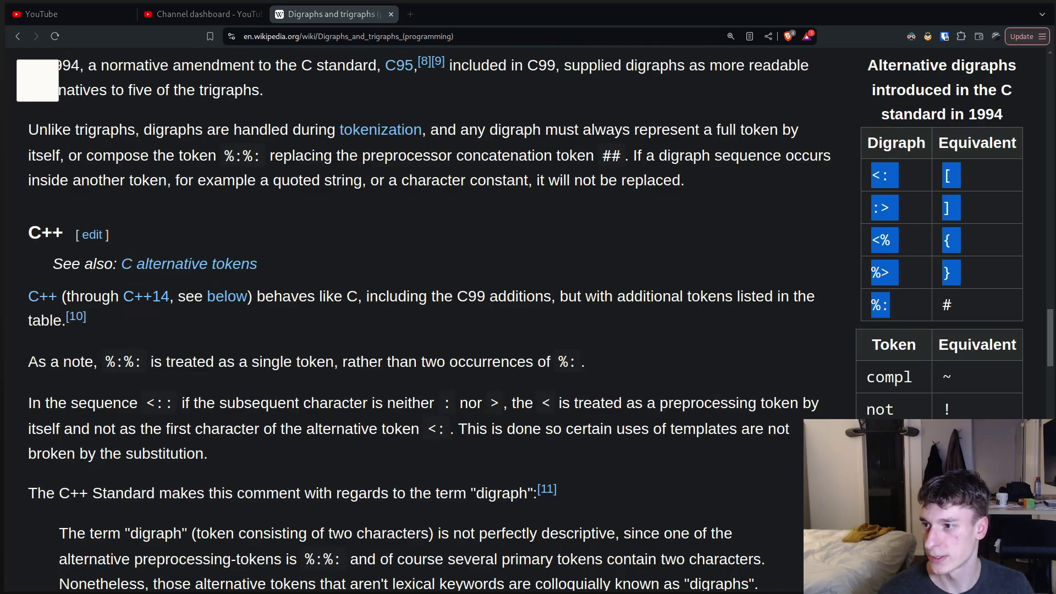
pyautogui.scroll(1, 294, 394)
pyautogui.scroll(2, 294, 394)
pyautogui.scroll(3, 295, 395)
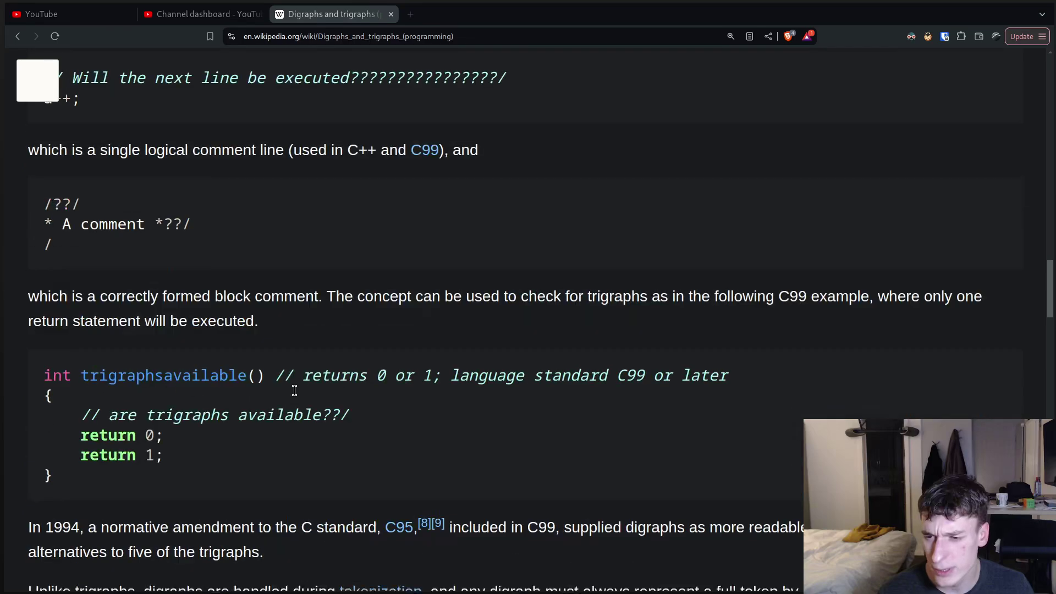
pyautogui.scroll(3, 294, 394)
pyautogui.scroll(2, 295, 396)
pyautogui.scroll(1, 84, 355)
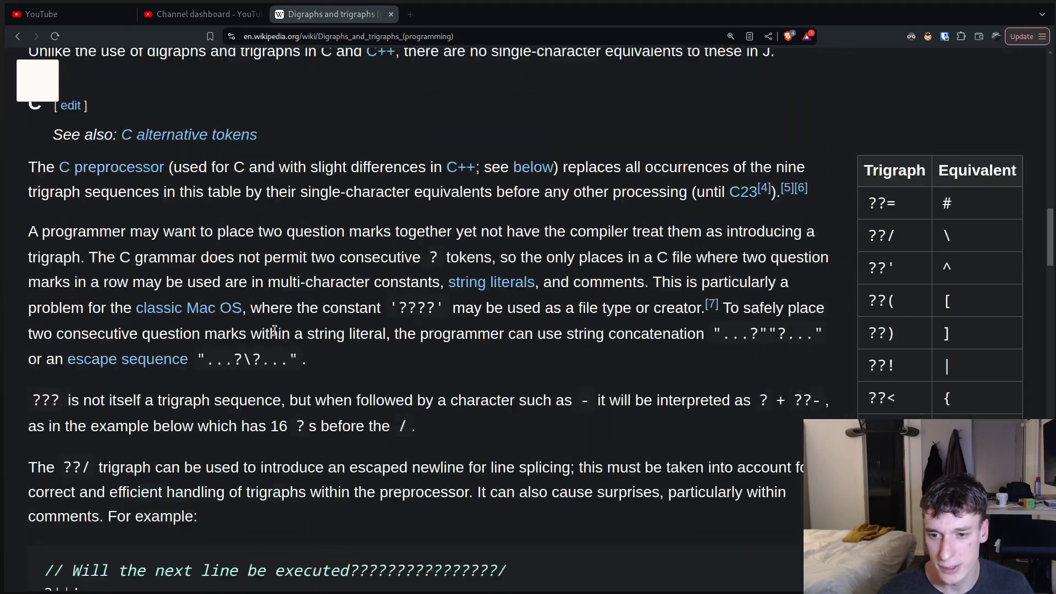
pyautogui.scroll(1, 438, 337)
pyautogui.scroll(2, 348, 315)
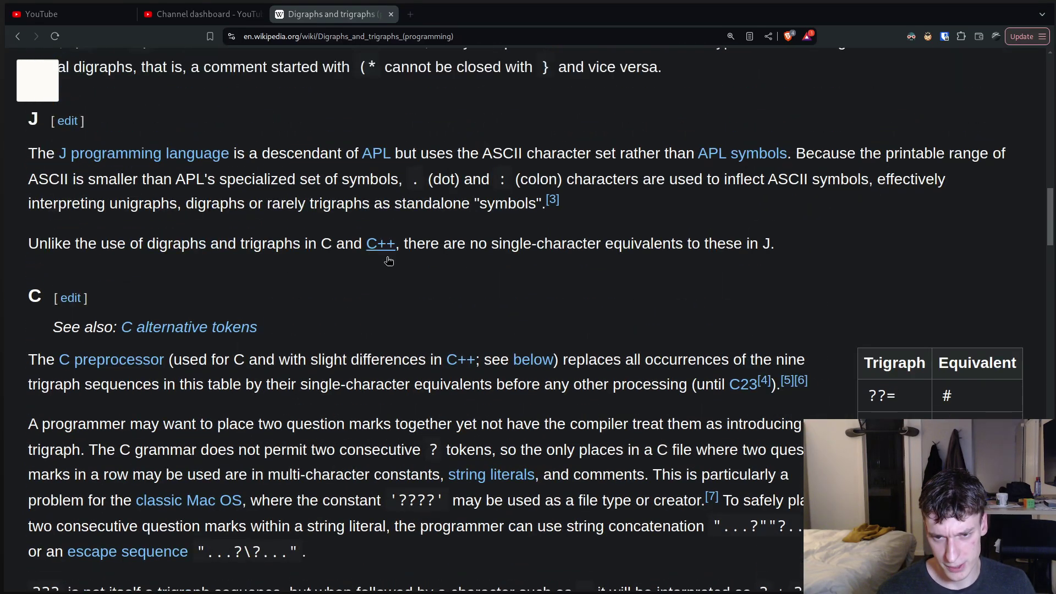
pyautogui.scroll(-3, 383, 253)
pyautogui.scroll(-2, 437, 330)
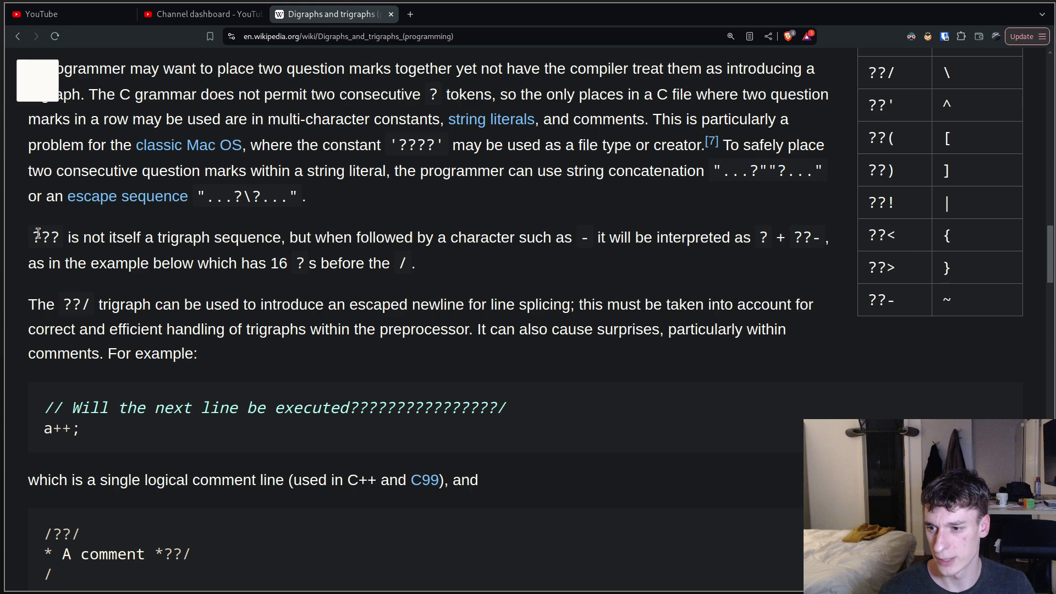
pyautogui.moveTo(41, 240)
pyautogui.mouseDown()
pyautogui.moveTo(52, 232)
pyautogui.moveTo(34, 235)
pyautogui.mouseUp()
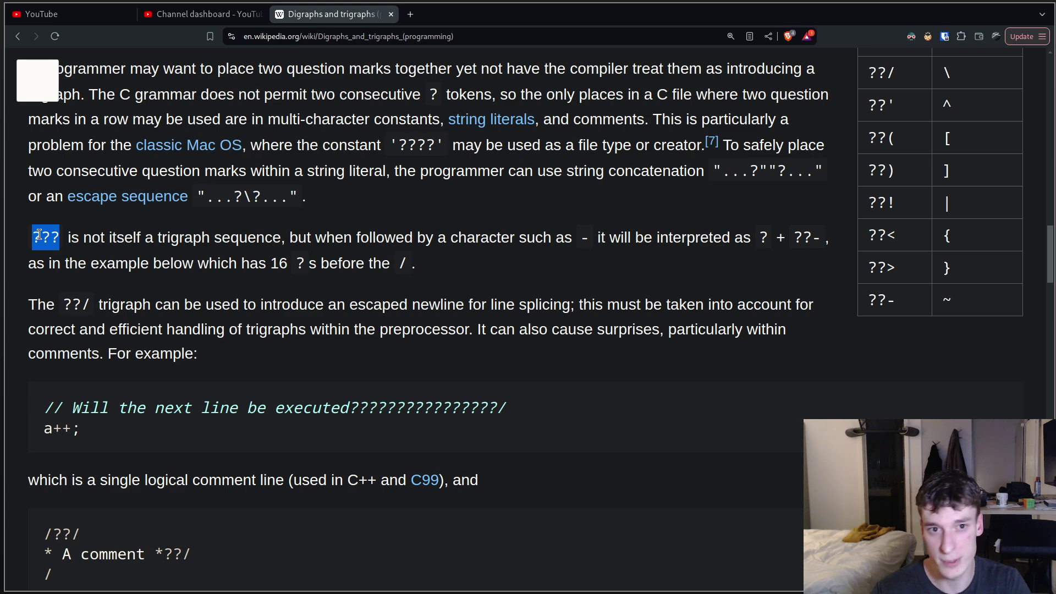
# Step: Change the line-9 ternary to 1 ???- 42 : 777 and save t.c
pyautogui.press('super+1')
pyautogui.hotkey('ctrl', 'b')
pyautogui.press('Left')
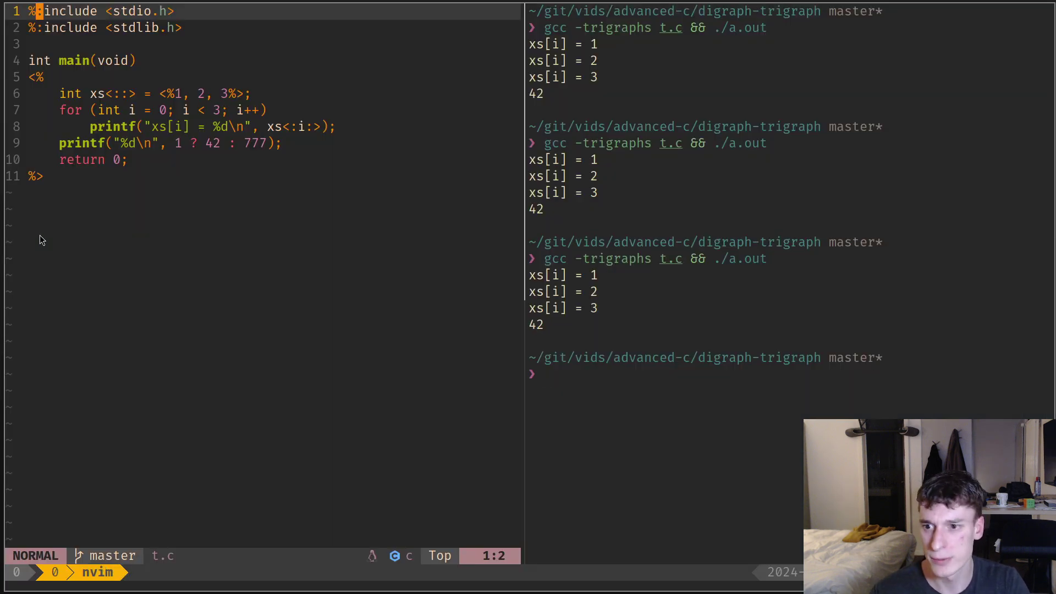
pyautogui.press('j')
pyautogui.press('j')
pyautogui.press('j')
pyautogui.press('j')
pyautogui.press('w')
pyautogui.press('w')
pyautogui.press('w')
pyautogui.press('w')
pyautogui.press('w')
pyautogui.press('w')
pyautogui.write('l')
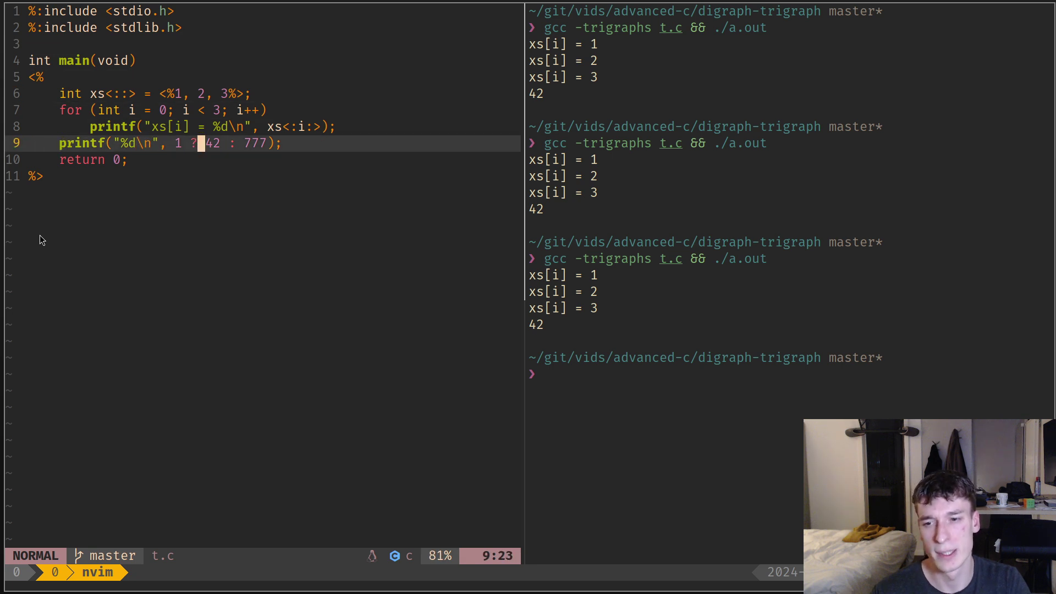
pyautogui.write('i')
pyautogui.write('??')
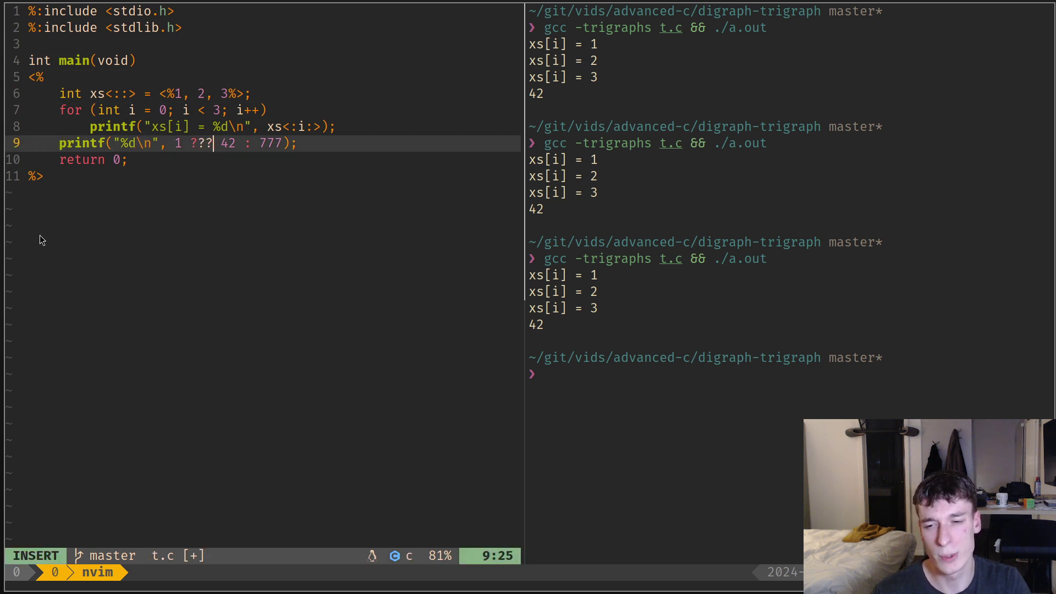
pyautogui.write('-')
pyautogui.press('Escape')
pyautogui.press('v')
pyautogui.press('h')
pyautogui.press('h')
pyautogui.press('h')
pyautogui.press('Escape')
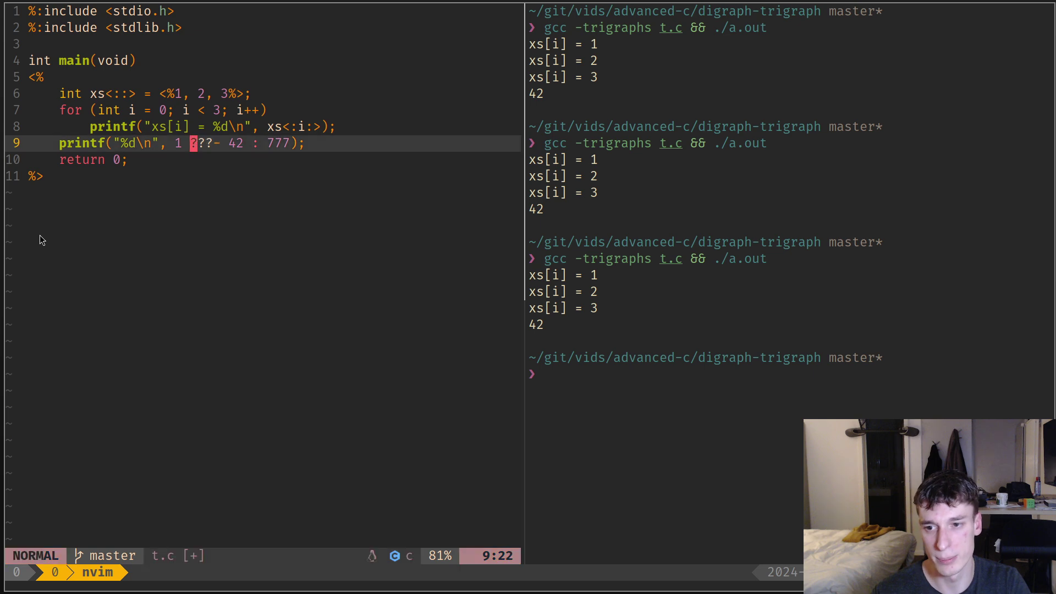
pyautogui.write(':w')
pyautogui.press('Return')
# Step: Clear the terminal and rerun gcc -trigraphs, which now prints -43
pyautogui.hotkey('ctrl', 'b')
pyautogui.press('Right')
pyautogui.press('Up')
pyautogui.hotkey('ctrl', 'l')
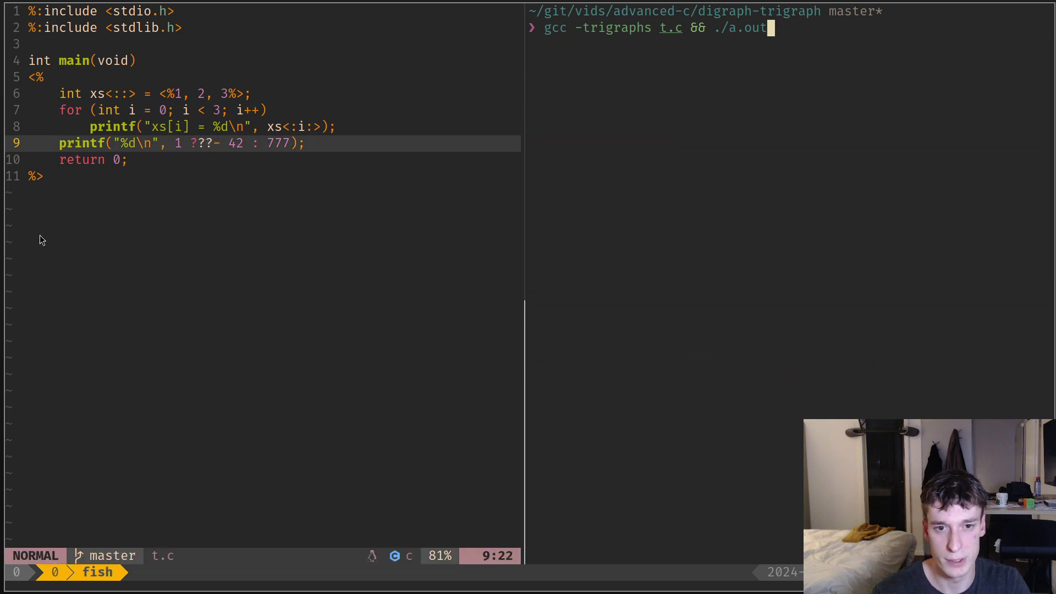
pyautogui.press('Return')
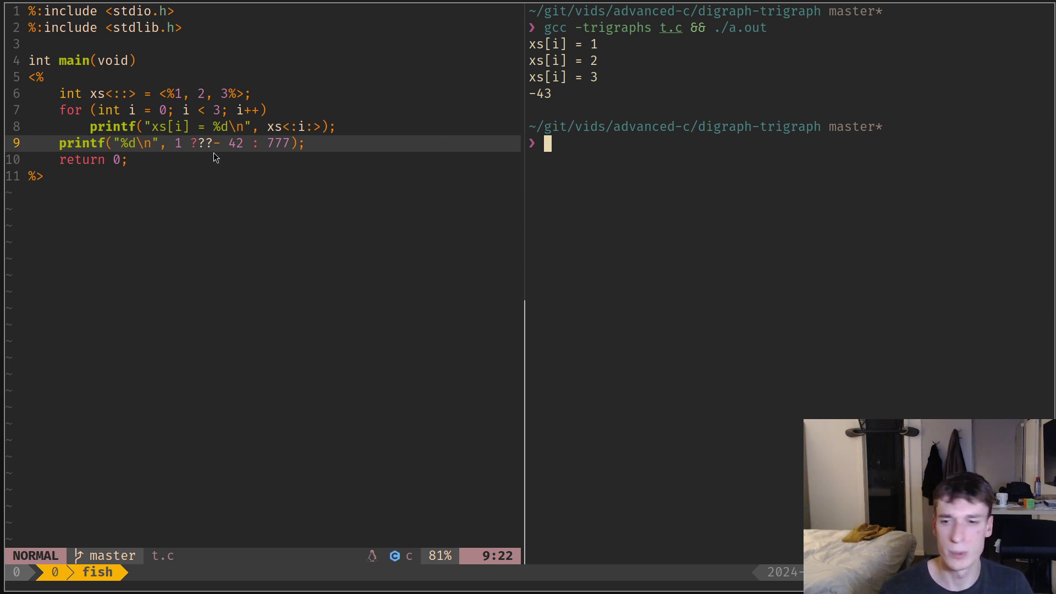
# Step: Delete the minus after ??? so line 9 reads 1 ??? 42 : 777 and save
pyautogui.moveTo(223, 143); pyautogui.dragTo(183, 143)
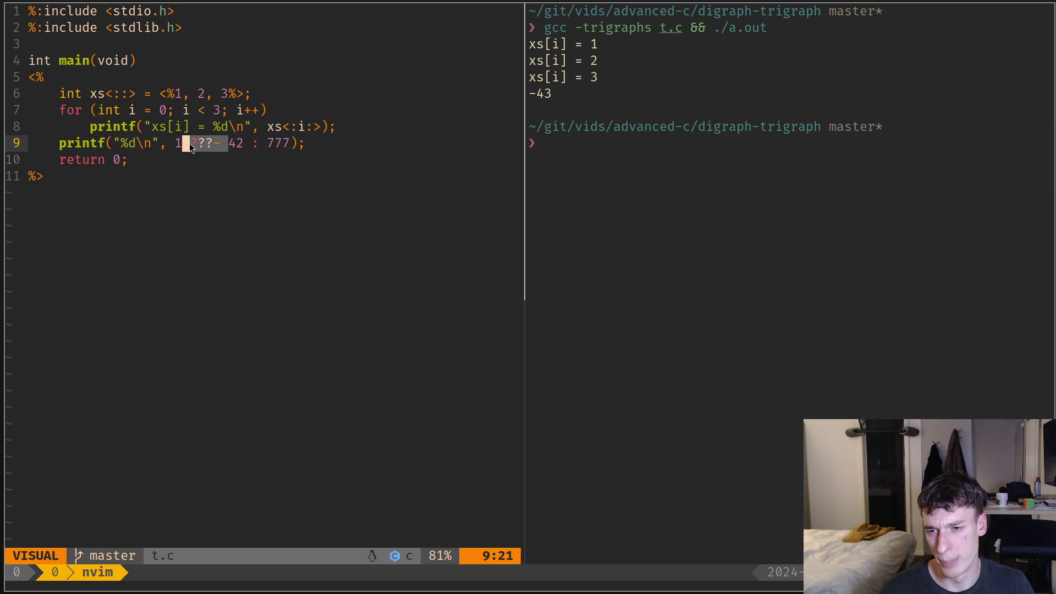
pyautogui.click(200, 143)
pyautogui.press('x')
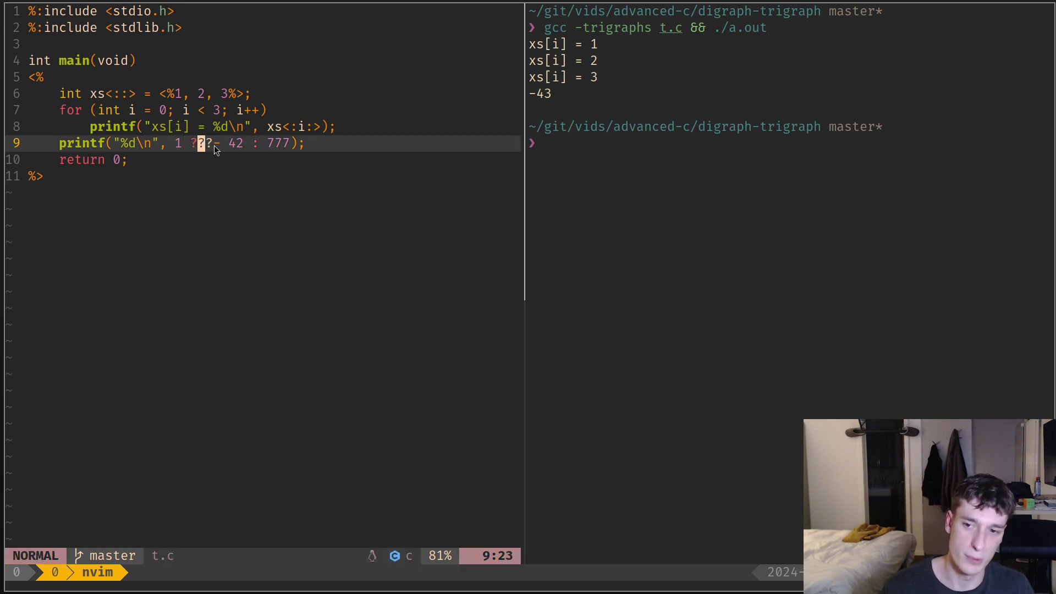
pyautogui.press('u')
pyautogui.moveTo(211, 144); pyautogui.dragTo(194, 147)
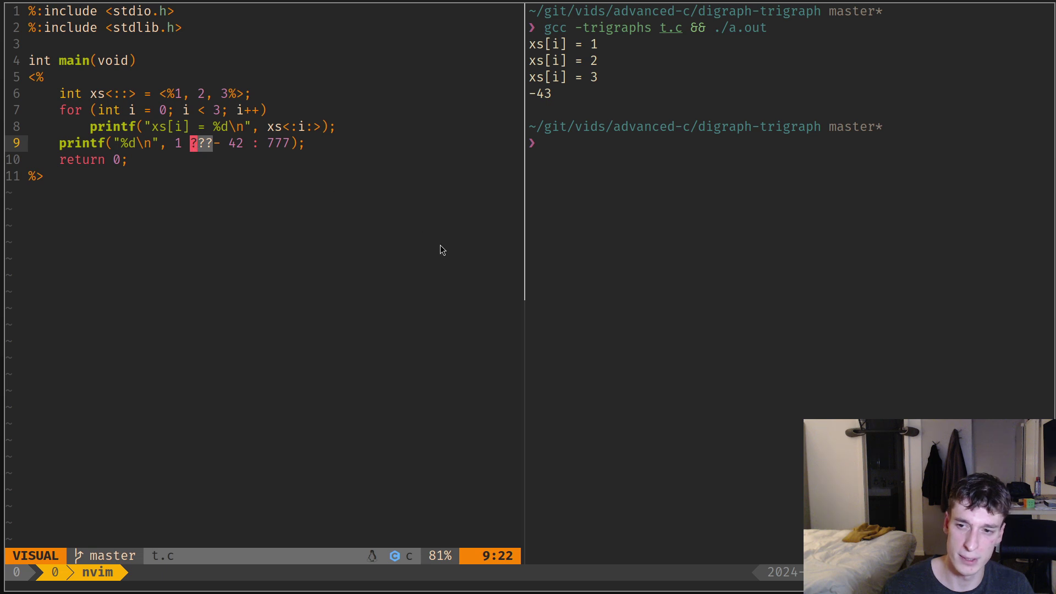
pyautogui.click(217, 142)
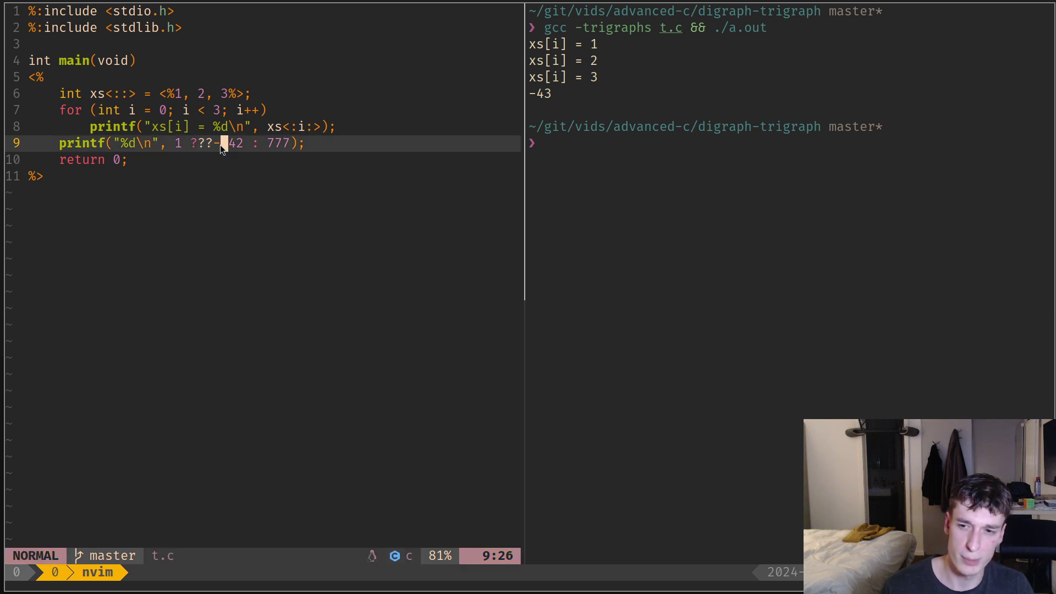
pyautogui.press('v')
pyautogui.write('d')
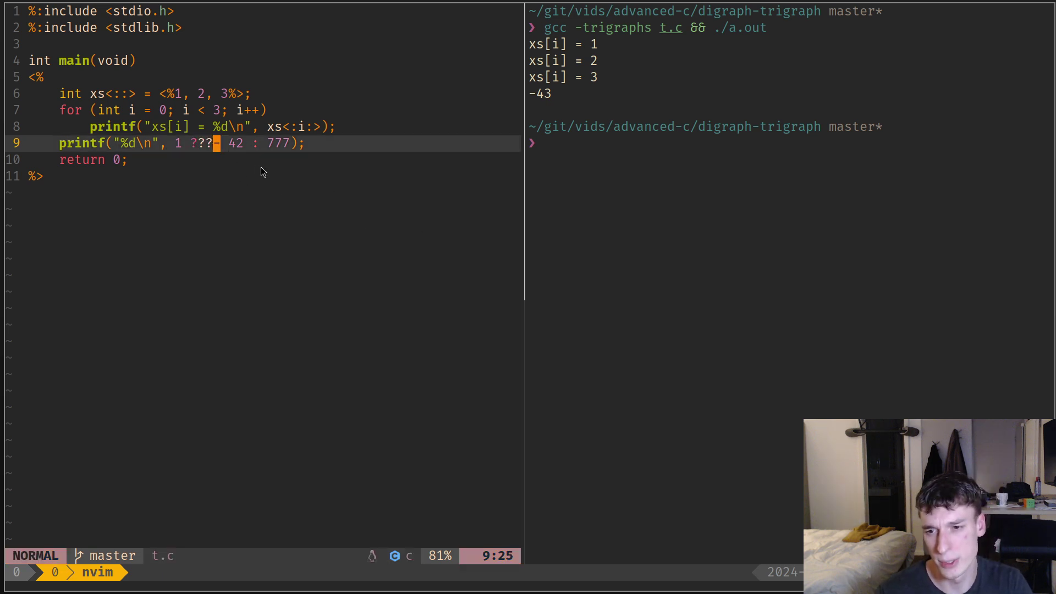
pyautogui.write(':w')
pyautogui.press('Return')
# Step: Rerun gcc -trigraphs to get the expected-expression error, then restore the minus and save
pyautogui.hotkey('ctrl', 'l')
pyautogui.press('Up')
pyautogui.press('Return')
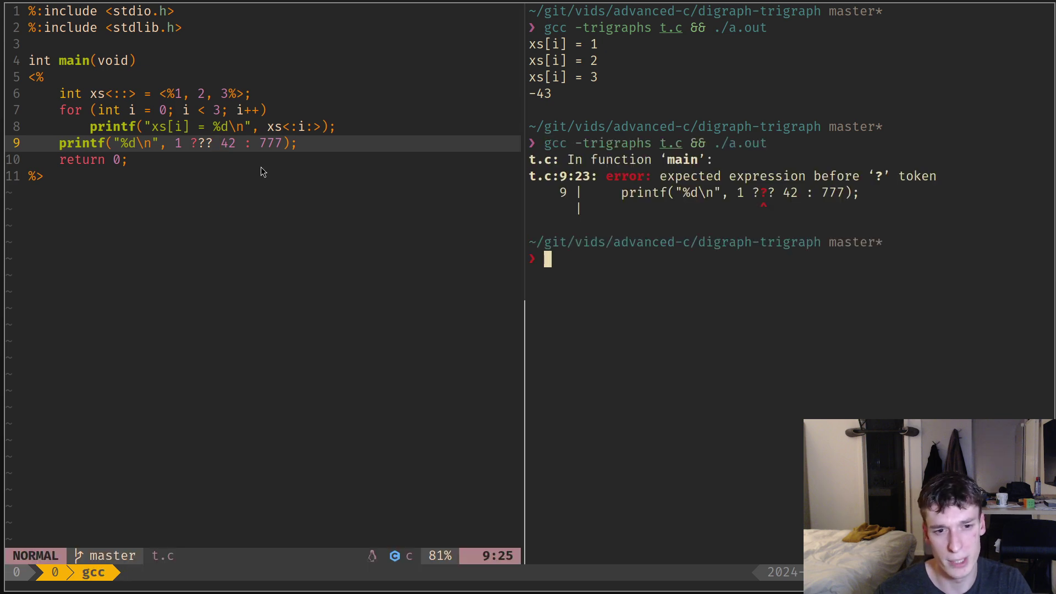
pyautogui.hotkey('ctrl', 'h')
pyautogui.write('u:w')
pyautogui.press('Return')
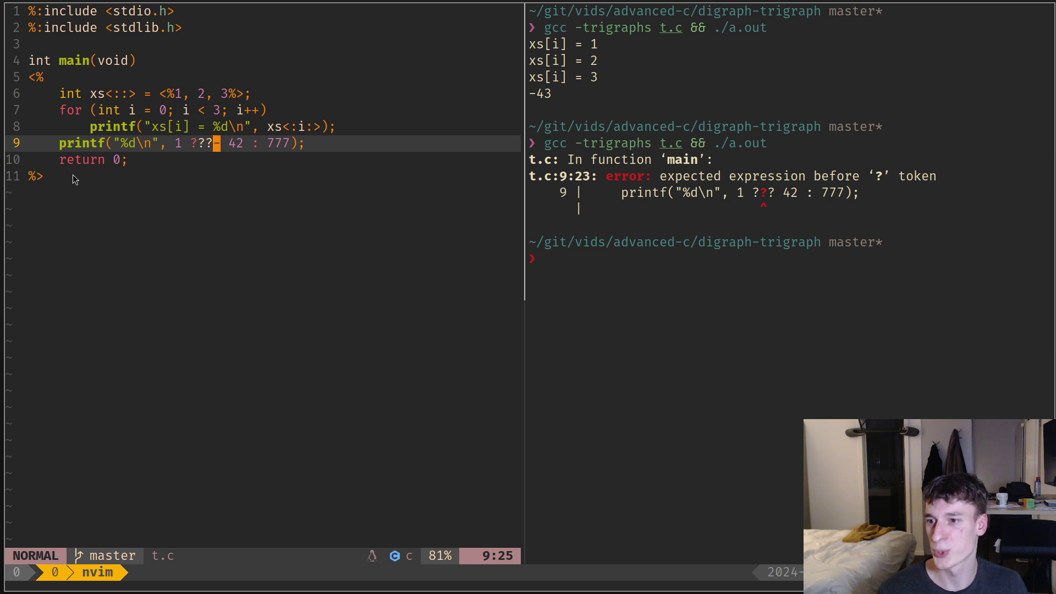
pyautogui.moveTo(72, 179); pyautogui.dragTo(78, 180)
pyautogui.press('Escape')
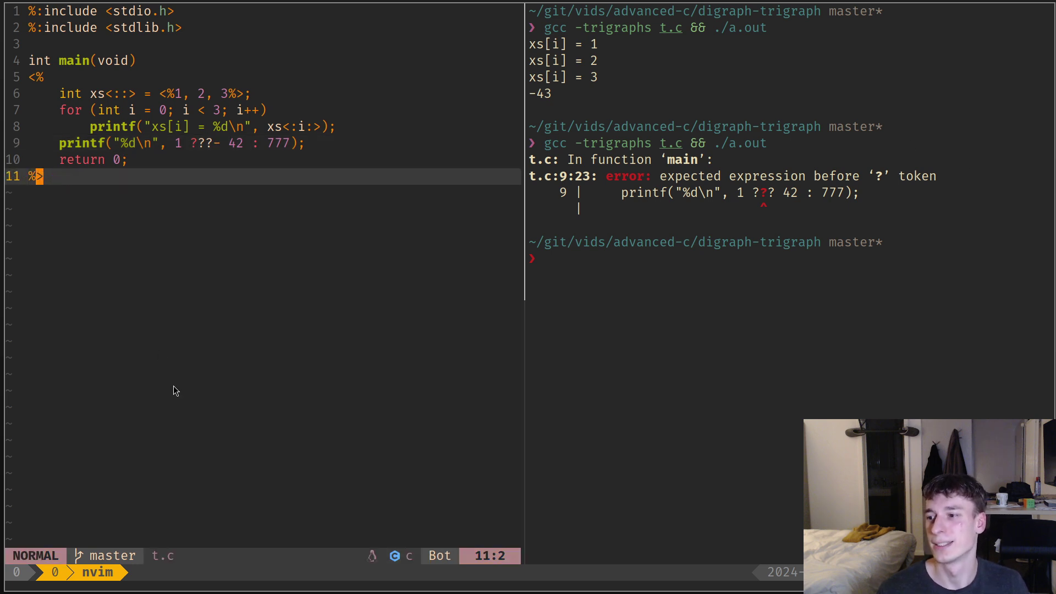